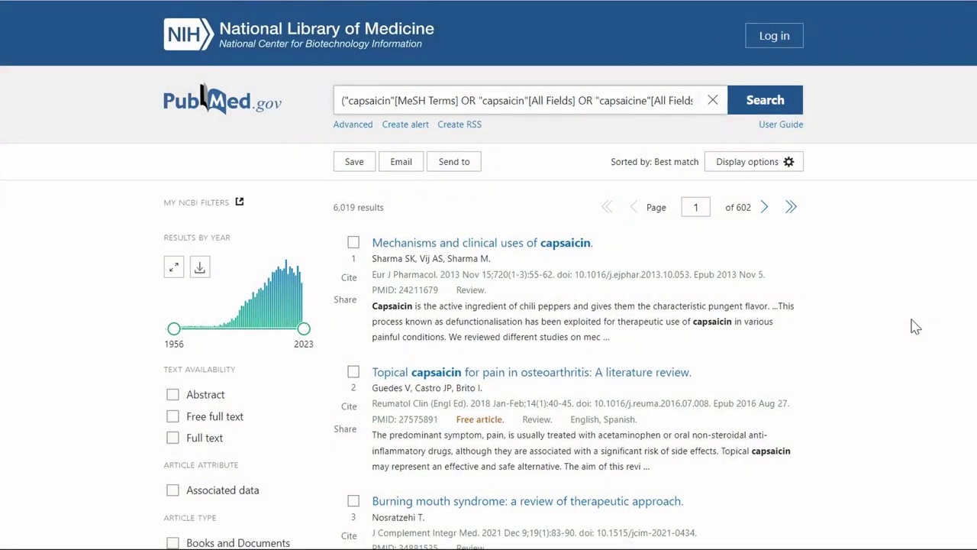
- Create an Open Access dataset named 'OA Dataset' from OA Research Articles
scroll(907, 324, "down", 3)
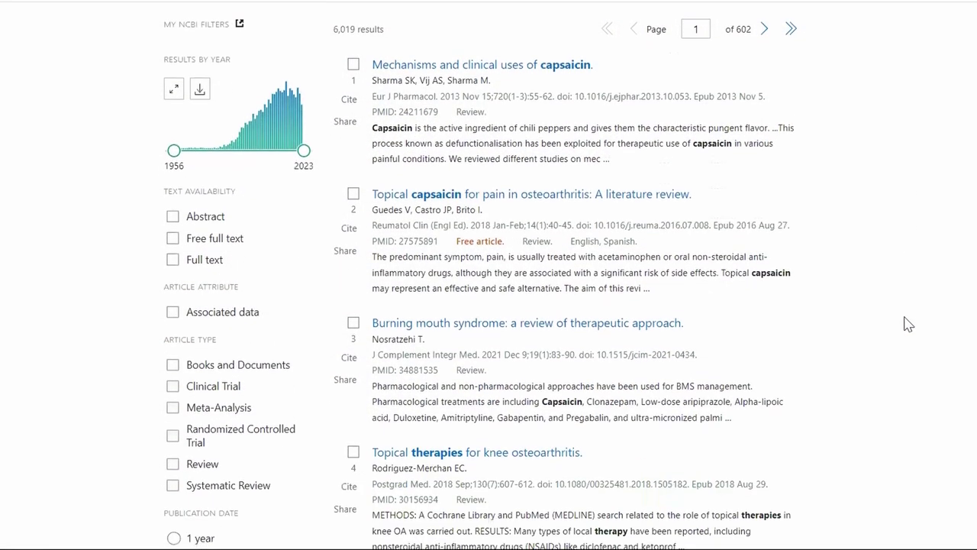
scroll(907, 324, "down", 2)
scroll(908, 324, "down", 3)
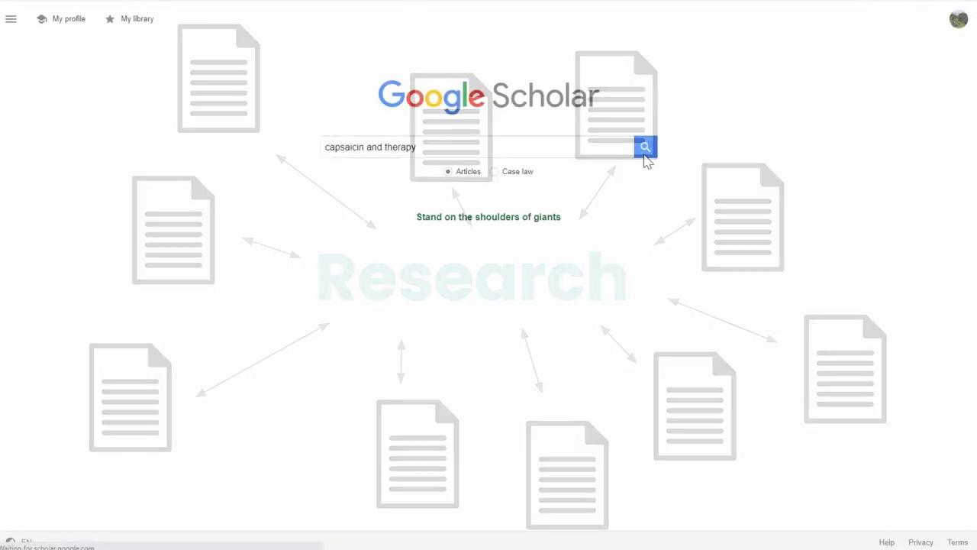
left_click(644, 147)
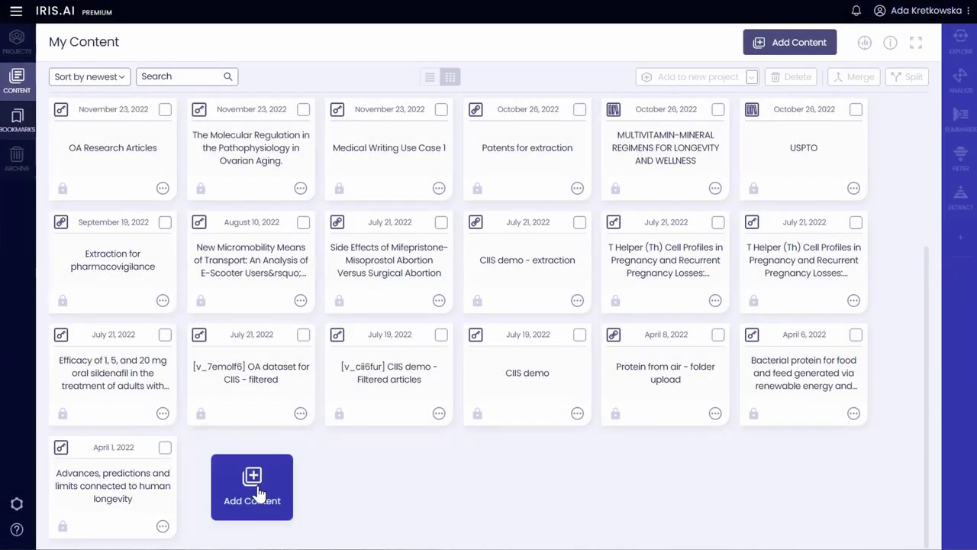
left_click(256, 493)
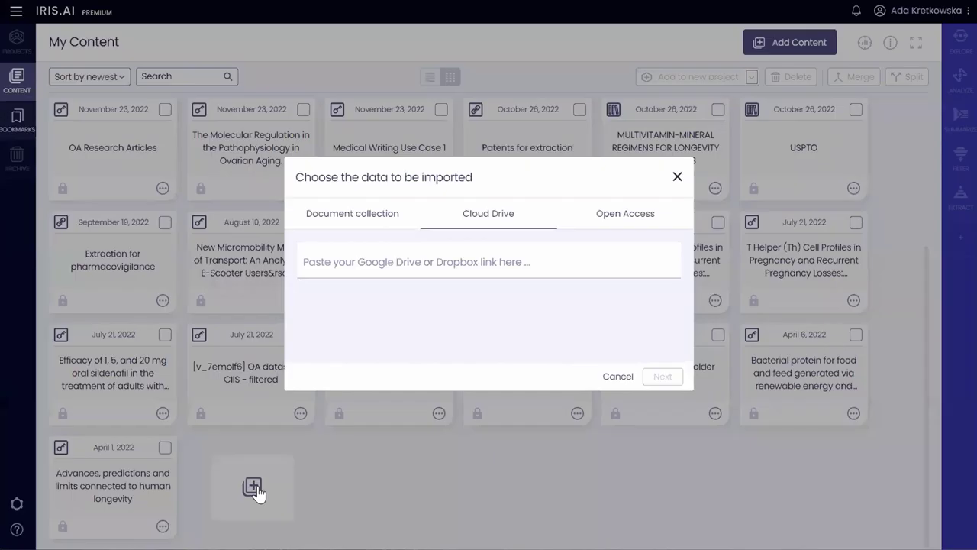
left_click(620, 221)
left_click(418, 265)
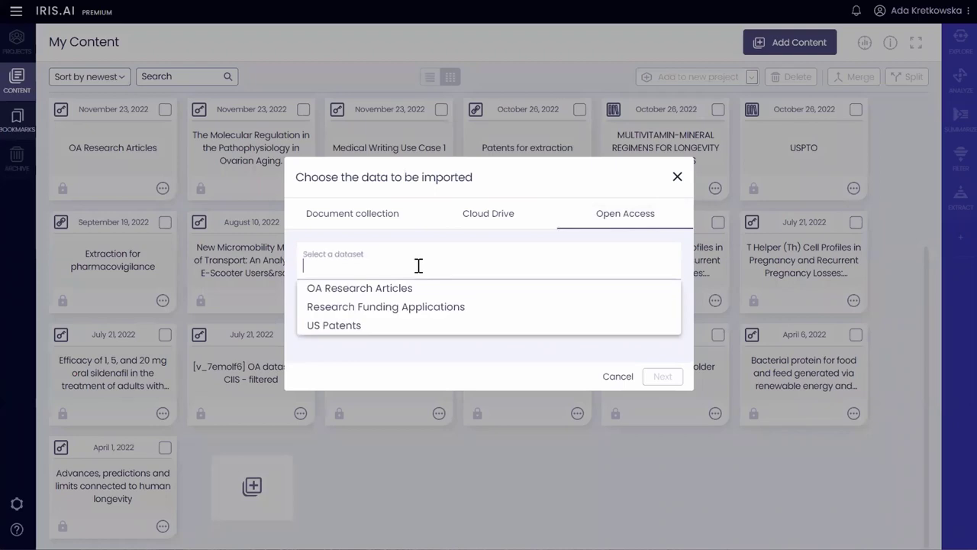
left_click(397, 291)
left_click(662, 375)
left_click(401, 227)
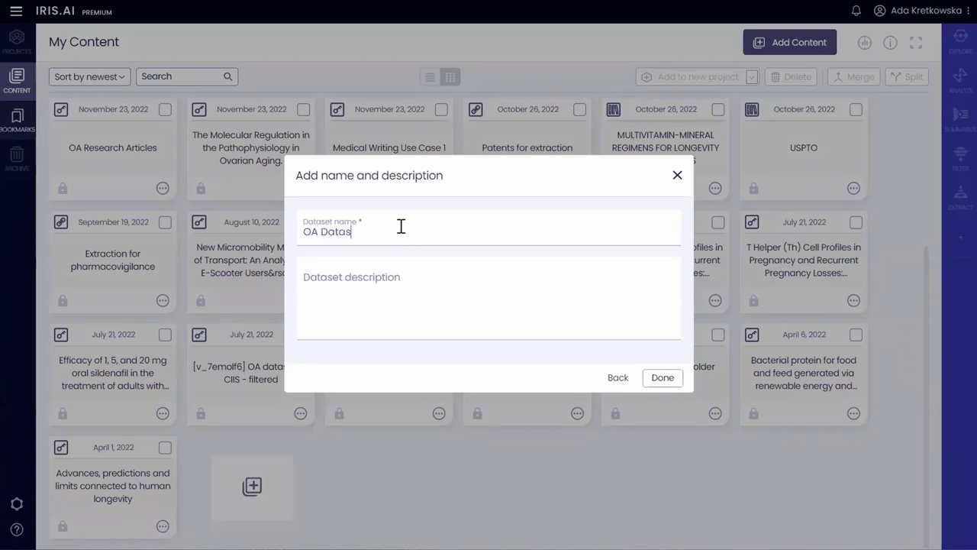
left_click(651, 377)
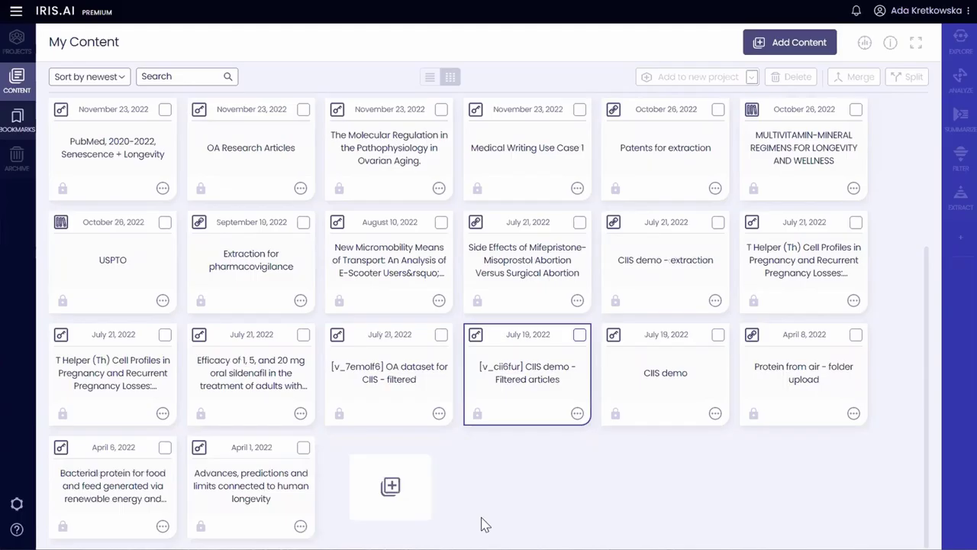
- Open the new OA Dataset, then go to the Explore page
scroll(160, 281, "up", 1)
scroll(158, 281, "up", 5)
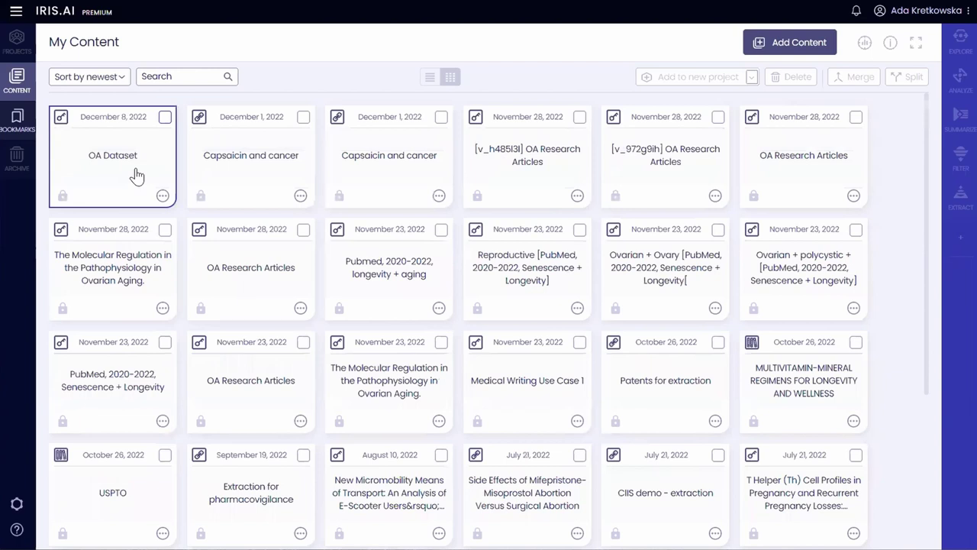
left_click(137, 177)
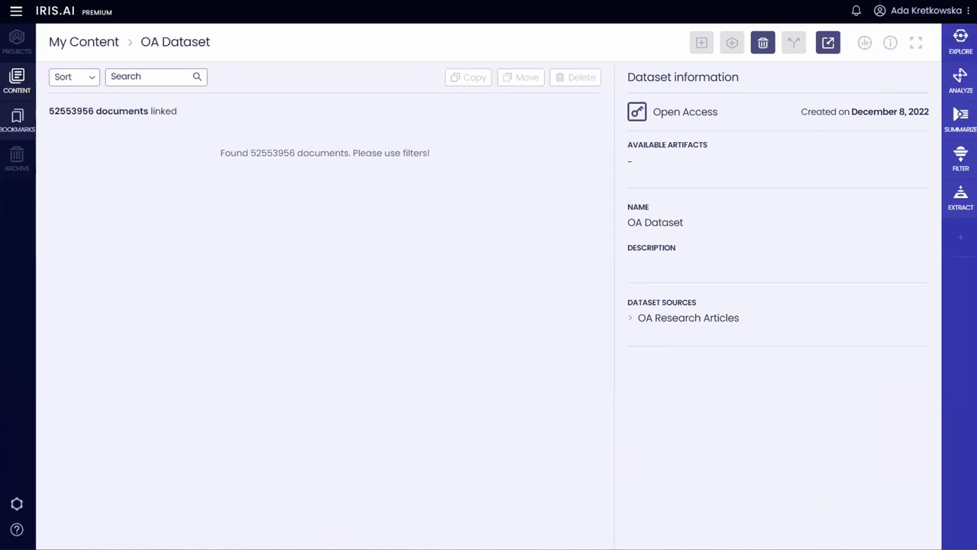
left_click(961, 42)
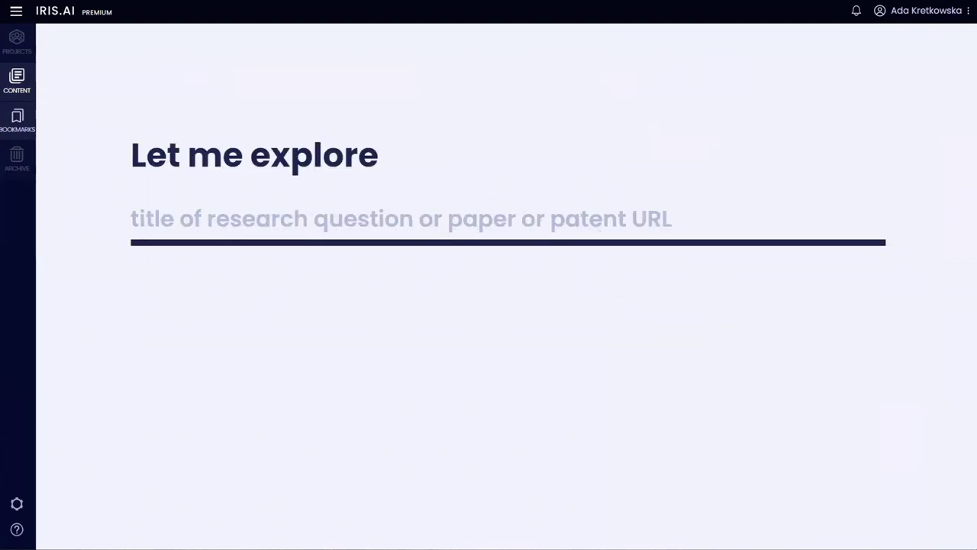
- Paste the capsaicin paper's URL into Explore and open the matched paper
right_click(254, 222)
left_click(279, 341)
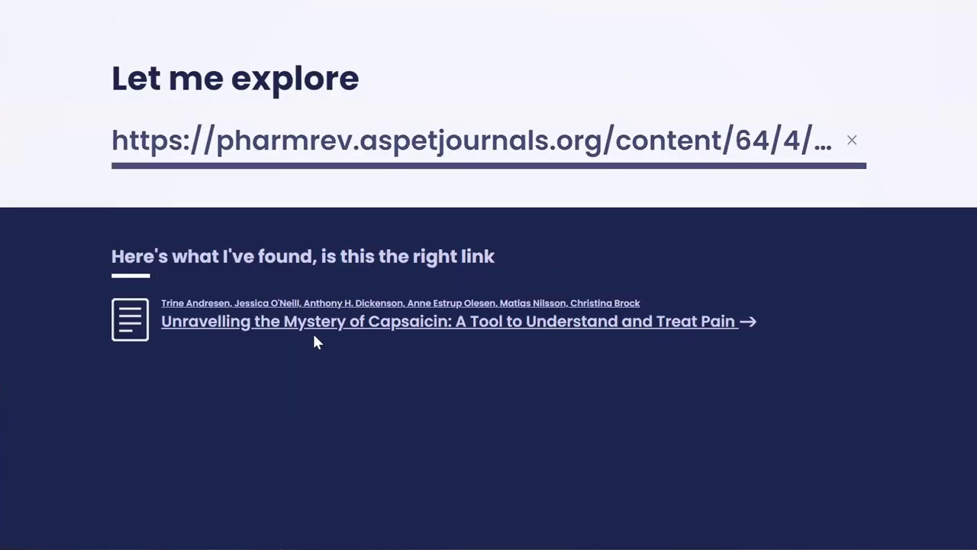
left_click(322, 329)
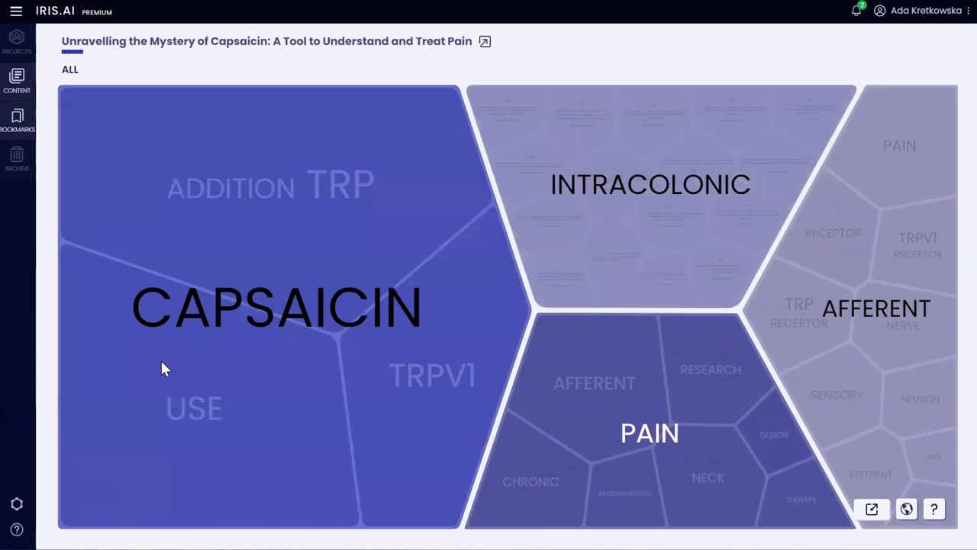
- Drill into CAPSAICIN > USE, view the 2022 pharmacopuncture paper, then zoom back out
left_click(161, 365)
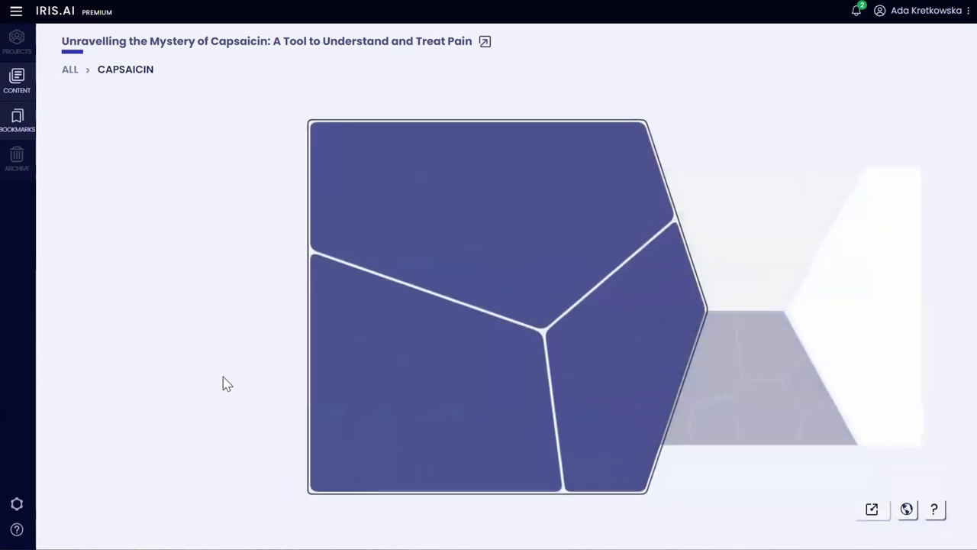
left_click(413, 393)
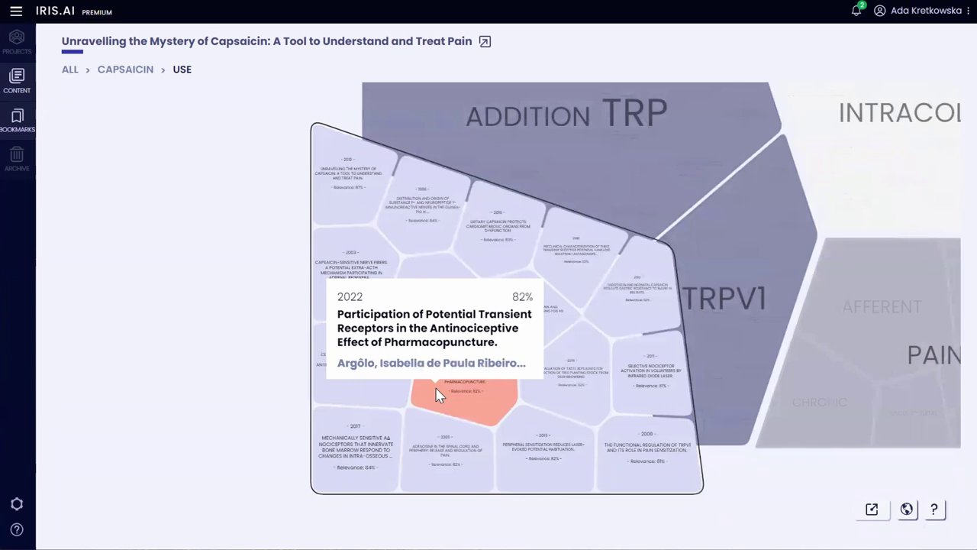
left_click(437, 393)
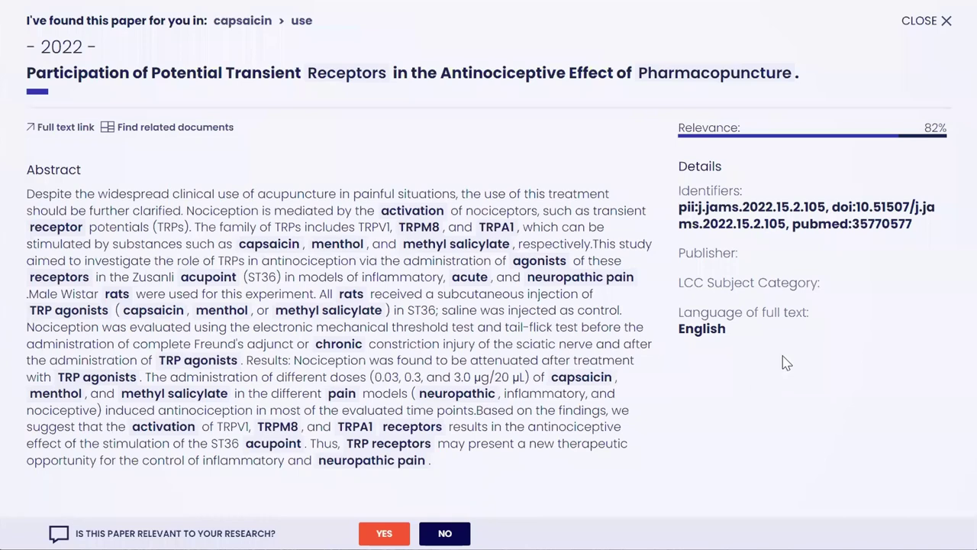
left_click(944, 23)
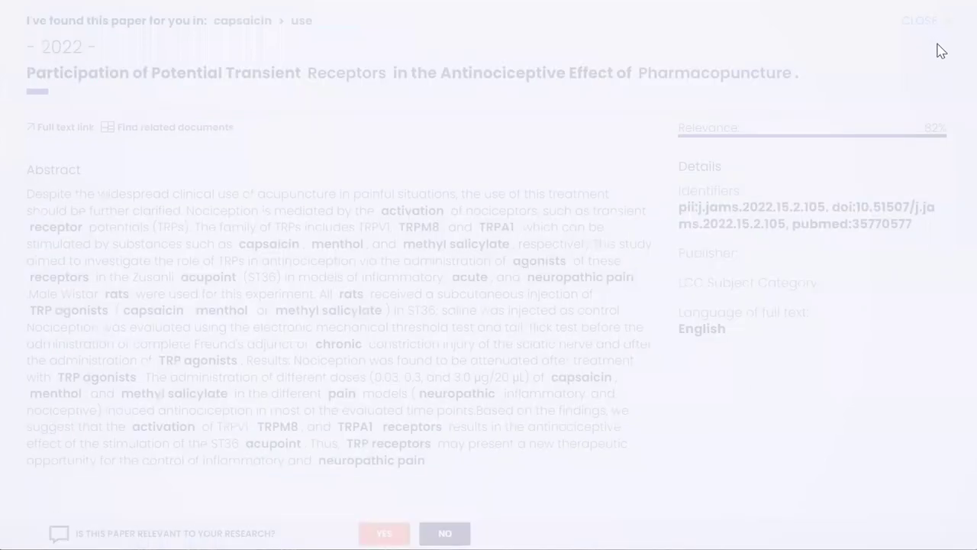
key("Escape")
key("Escape")
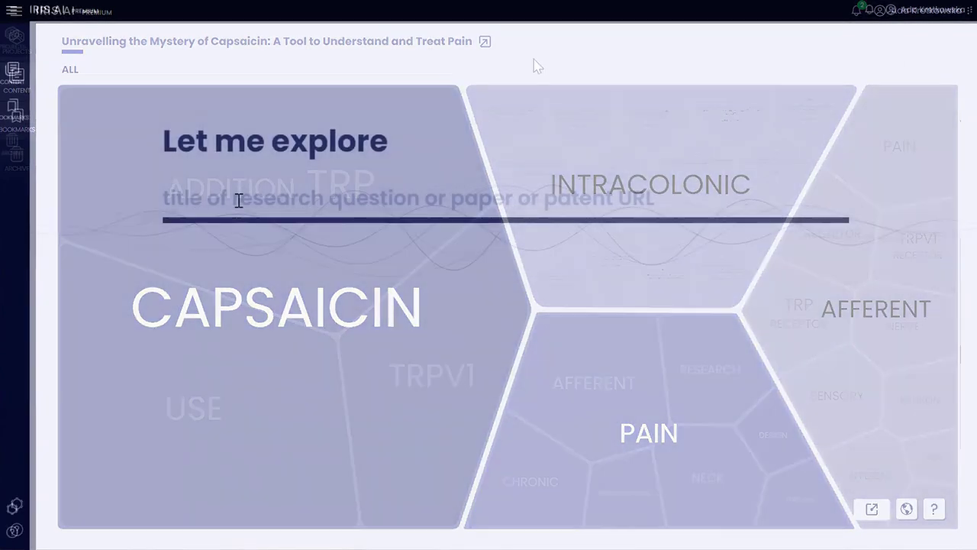
- Type the research title 'The use of capsaicin in an…' into Explore
type("The")
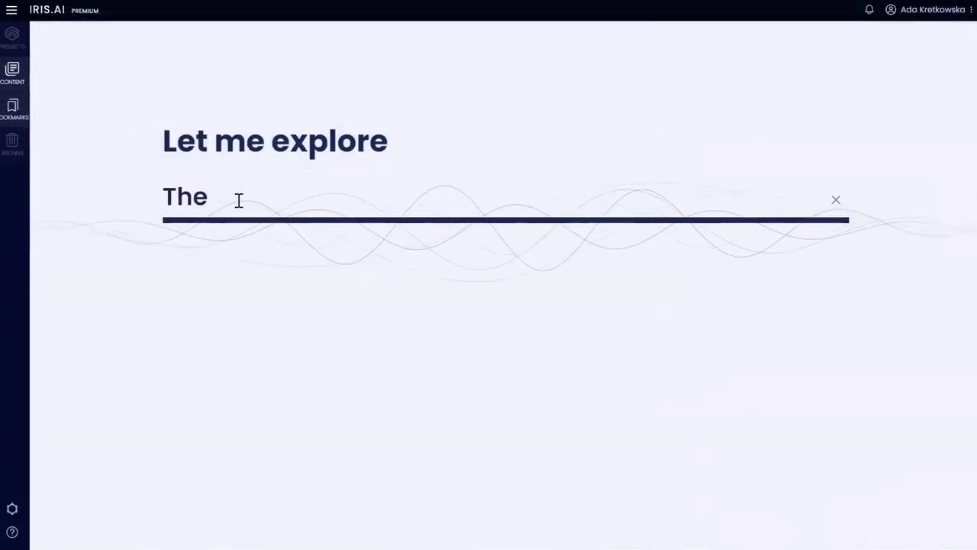
type(" use of")
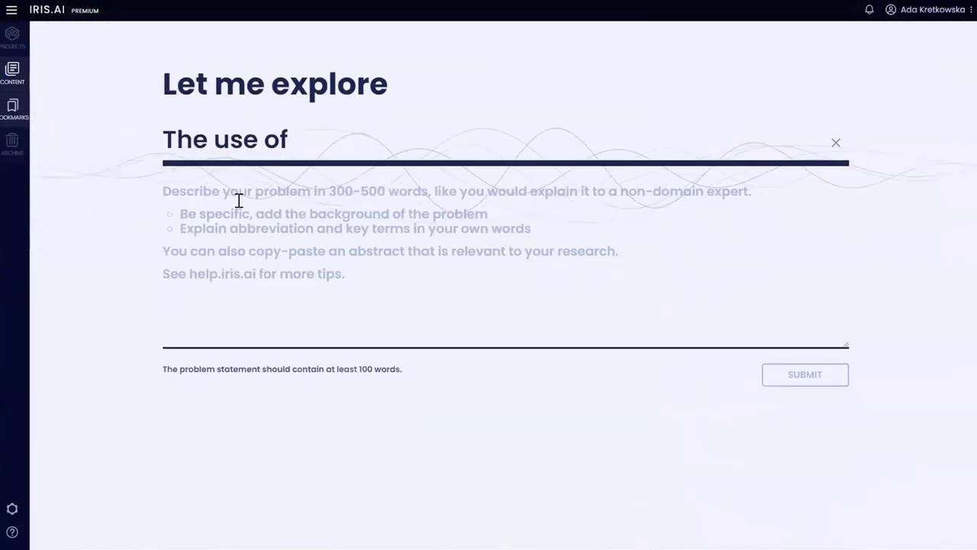
type(" capsaici")
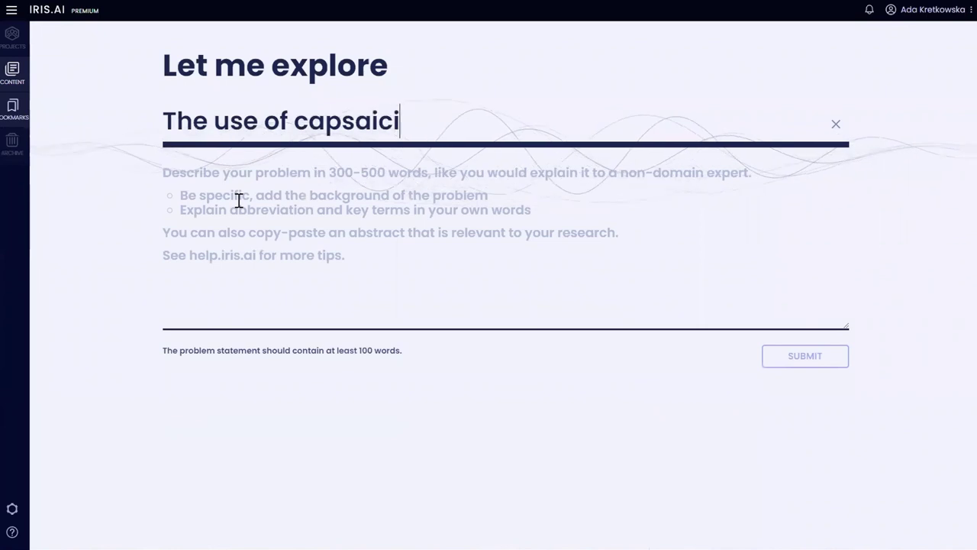
type("n in an")
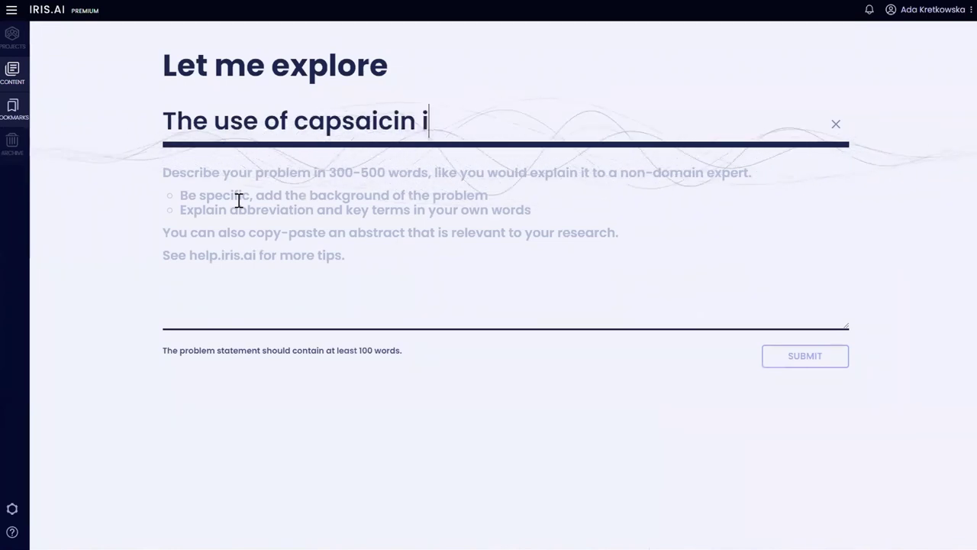
type("ti")
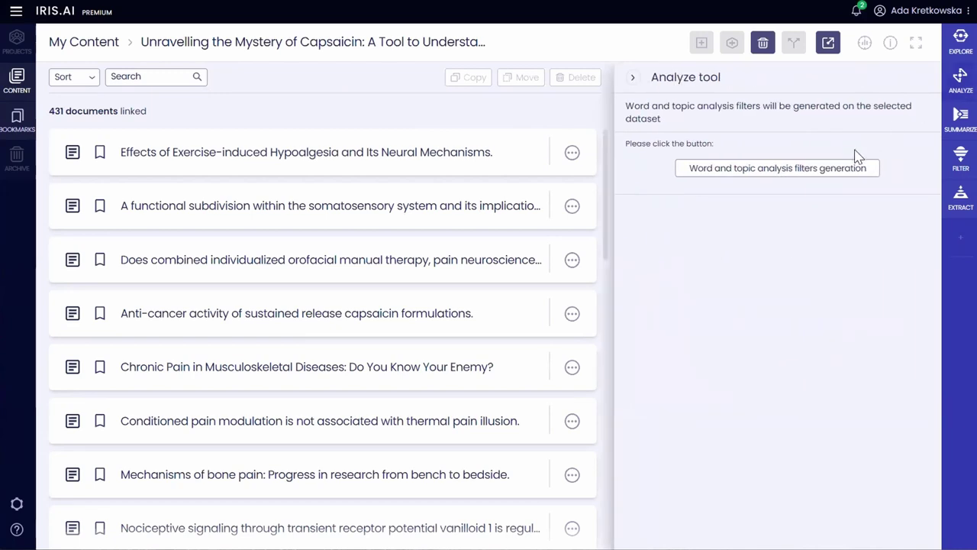
- Generate analysis filters and try a Topics Analysis filter limited to topic 24
left_click(825, 169)
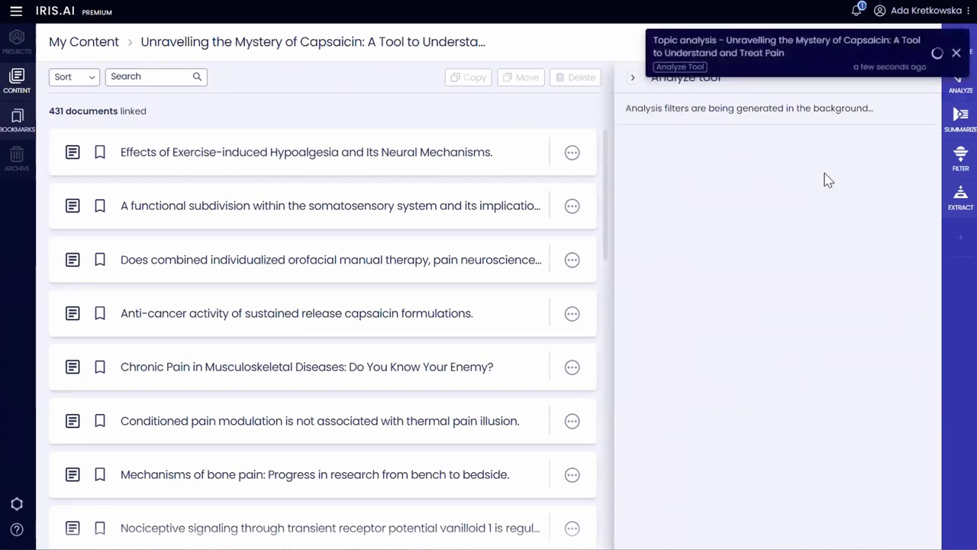
left_click(634, 79)
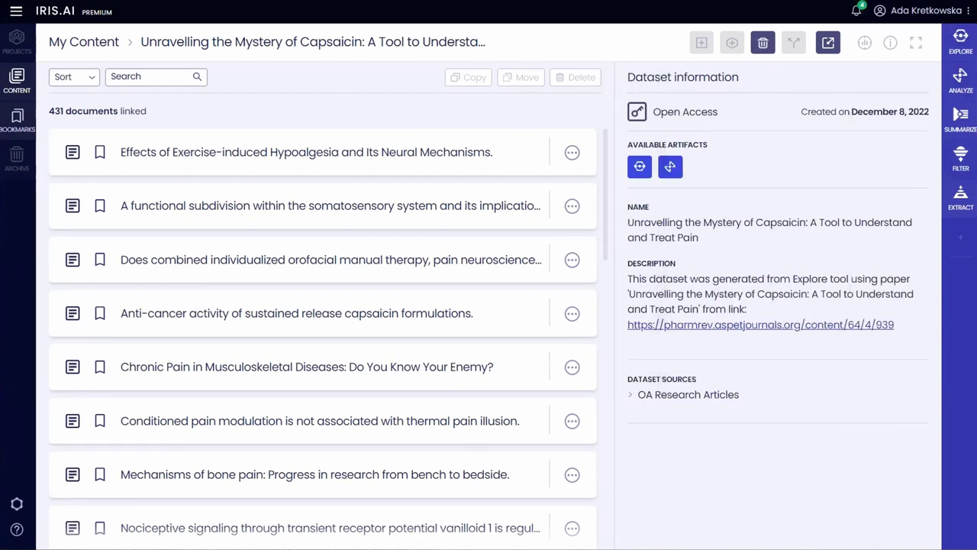
left_click(951, 162)
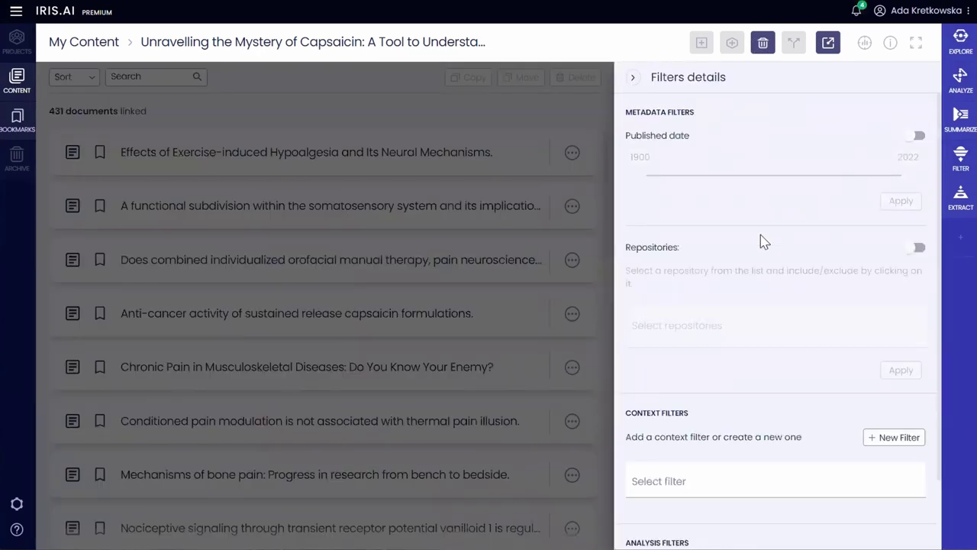
scroll(762, 240, "down", 1)
scroll(770, 445, "down", 3)
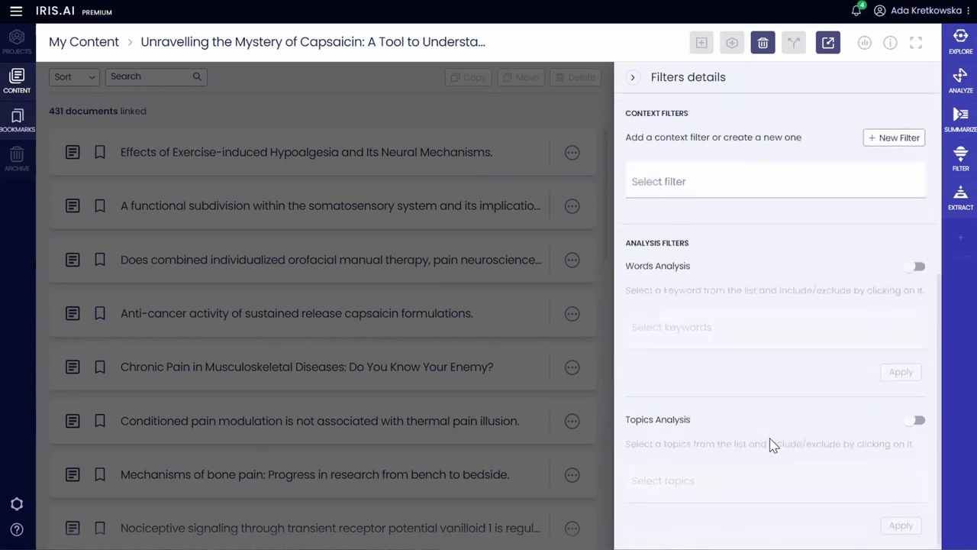
left_click(917, 420)
left_click(655, 483)
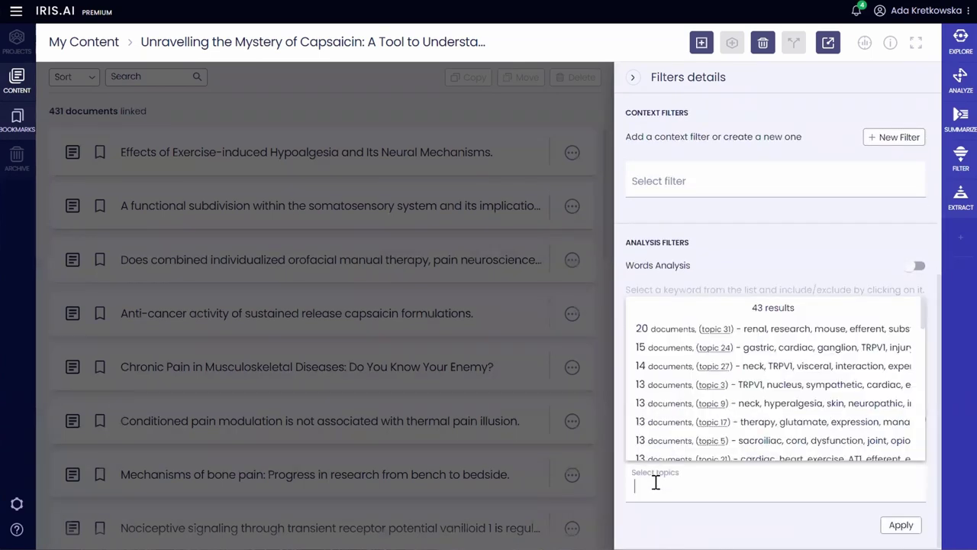
left_click(747, 353)
scroll(817, 397, "down", 1)
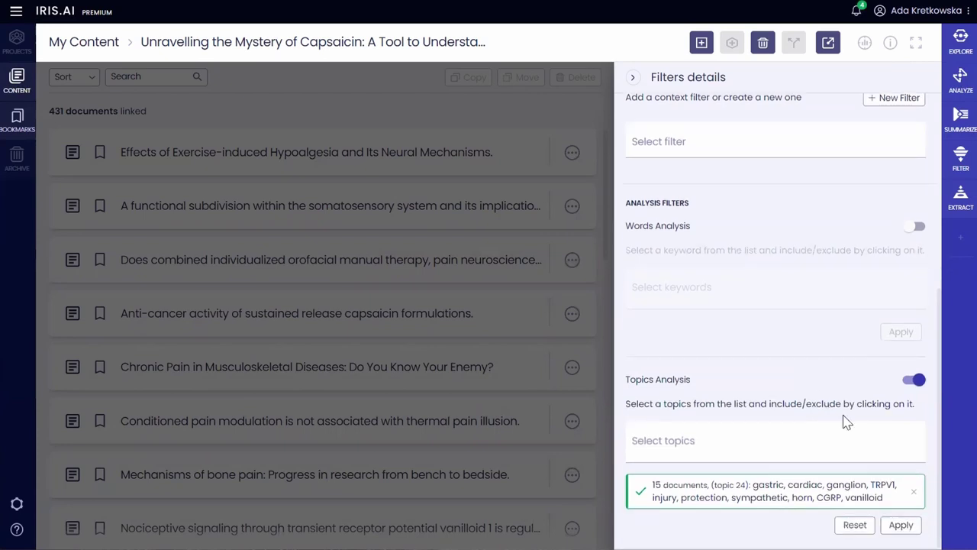
left_click(635, 79)
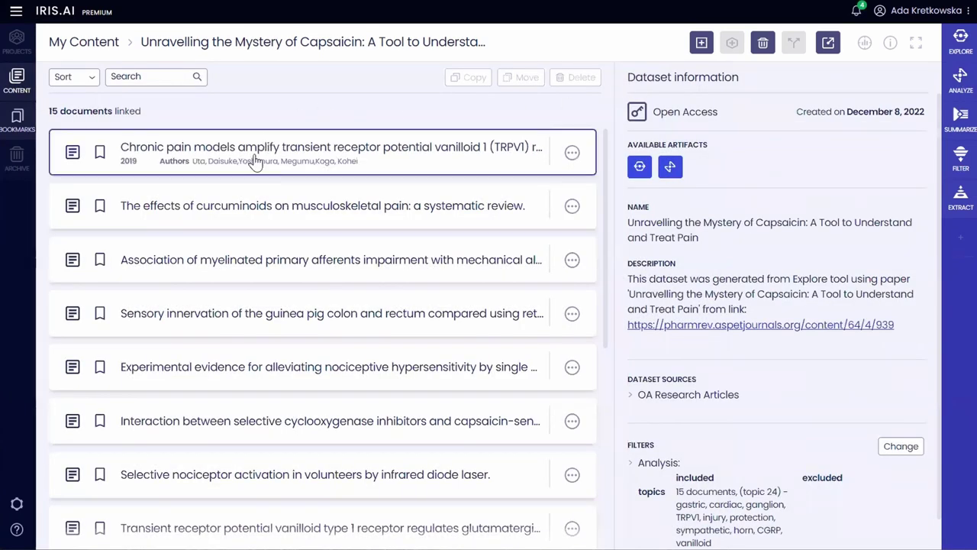
- Apply a Words Analysis filter on the keyword 'therapy'
left_click(961, 158)
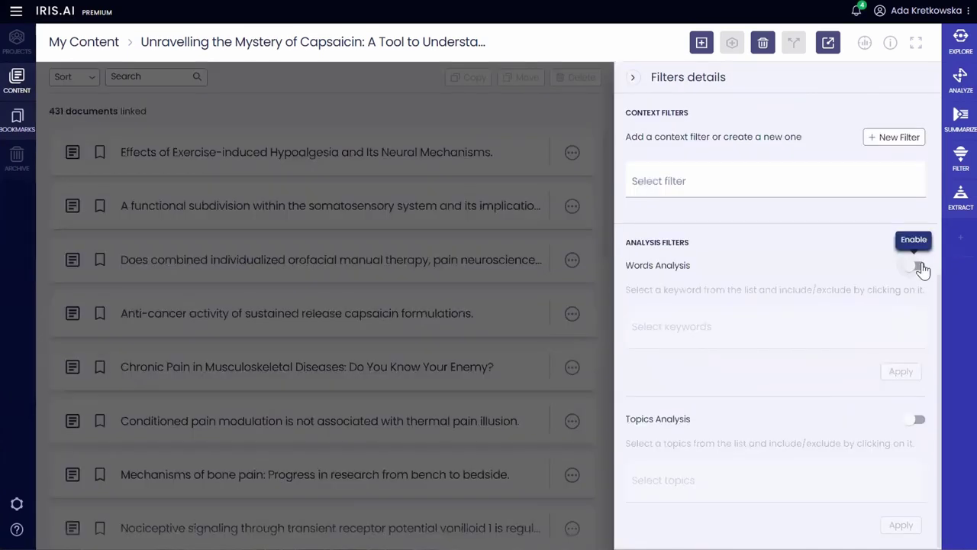
left_click(915, 268)
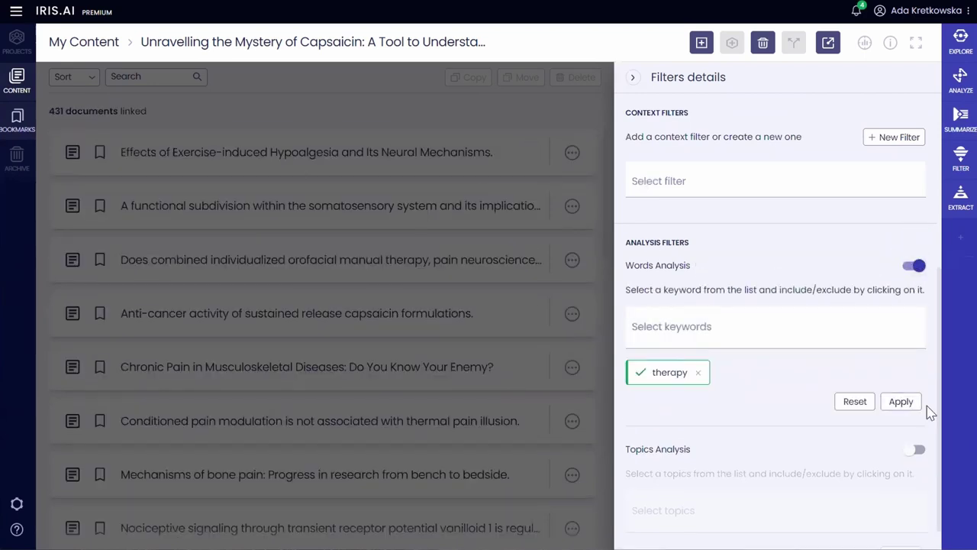
left_click(912, 405)
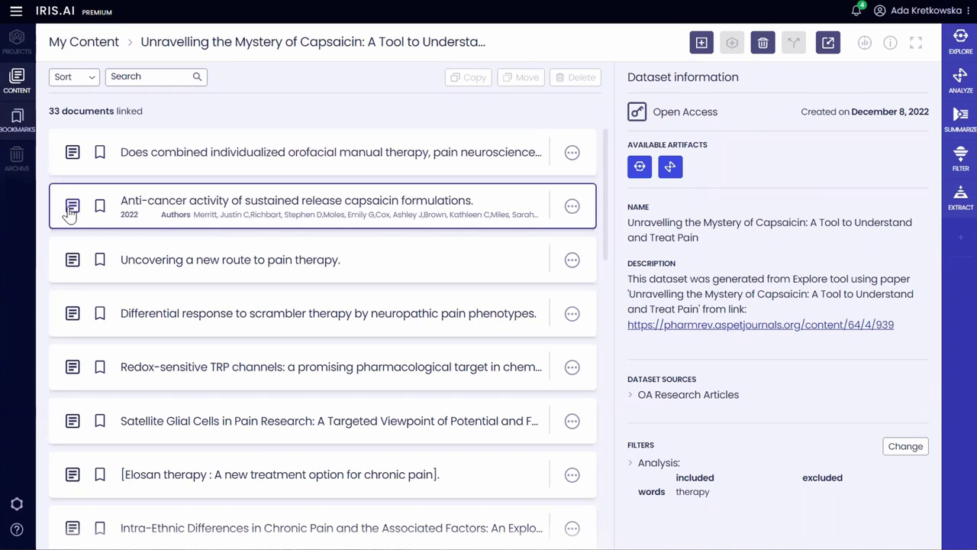
- Select the Anti-cancer activity and Redox-sensitive TRP channels papers and open Summarize
left_click(71, 206)
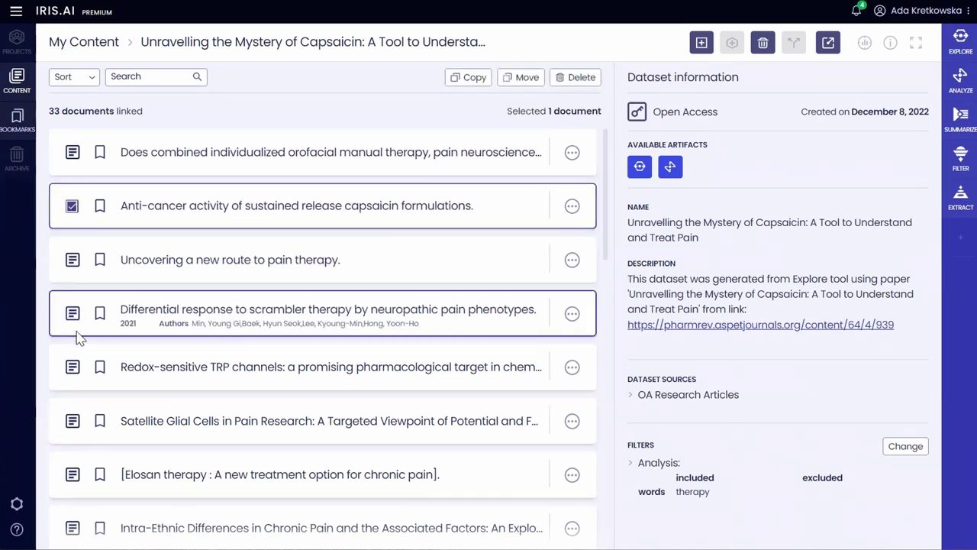
left_click(71, 368)
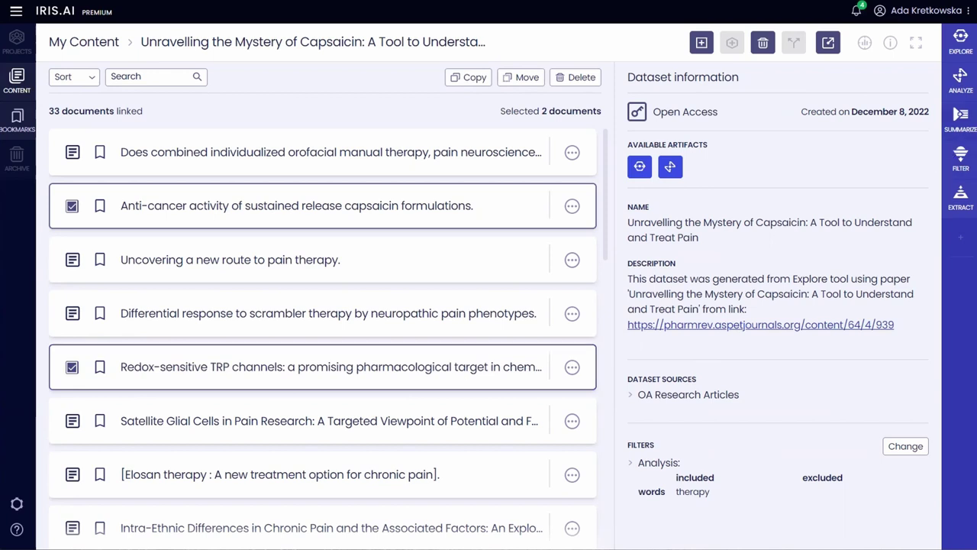
left_click(961, 118)
- Create an abstract multi-summary titled 'Capsaicin and anti-cancer' and expand it to read
left_click(772, 200)
type("Capsaicin and anti-cancer")
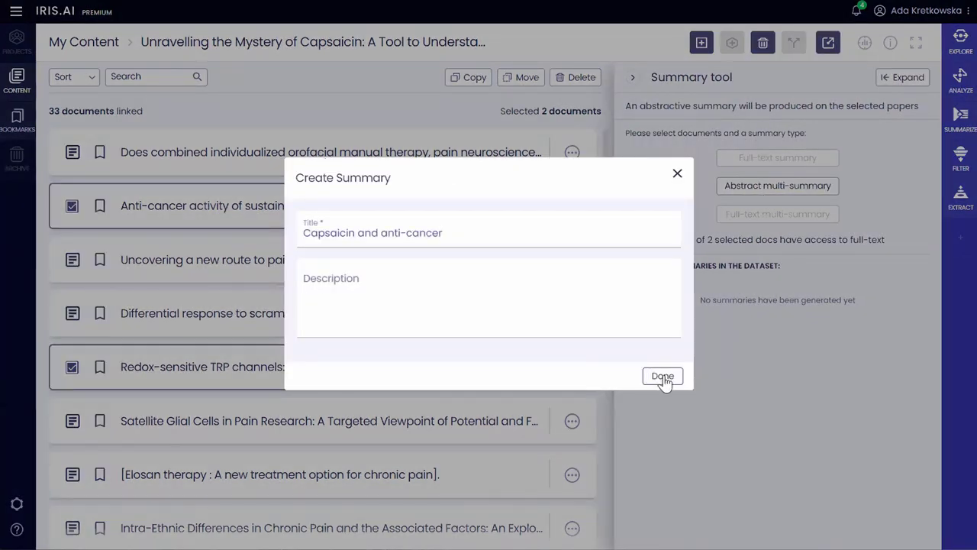
left_click(663, 377)
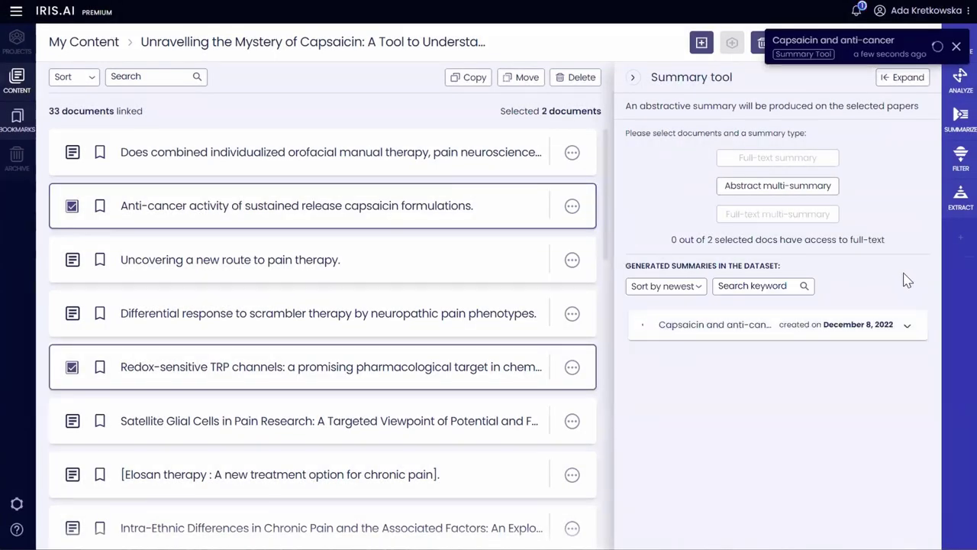
left_click(908, 327)
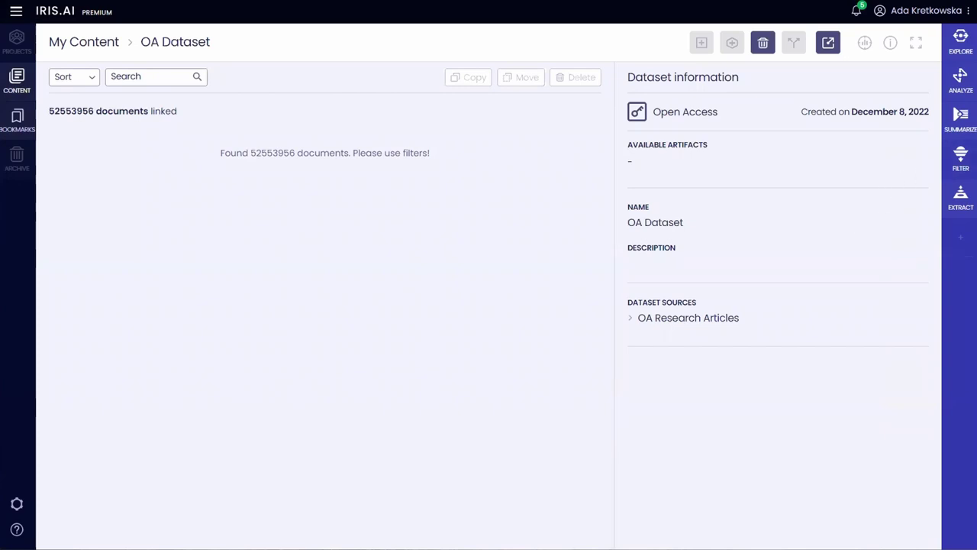
- Filter the OA Dataset to publication dates 2015–2022 and enable the repository filter
left_click(961, 159)
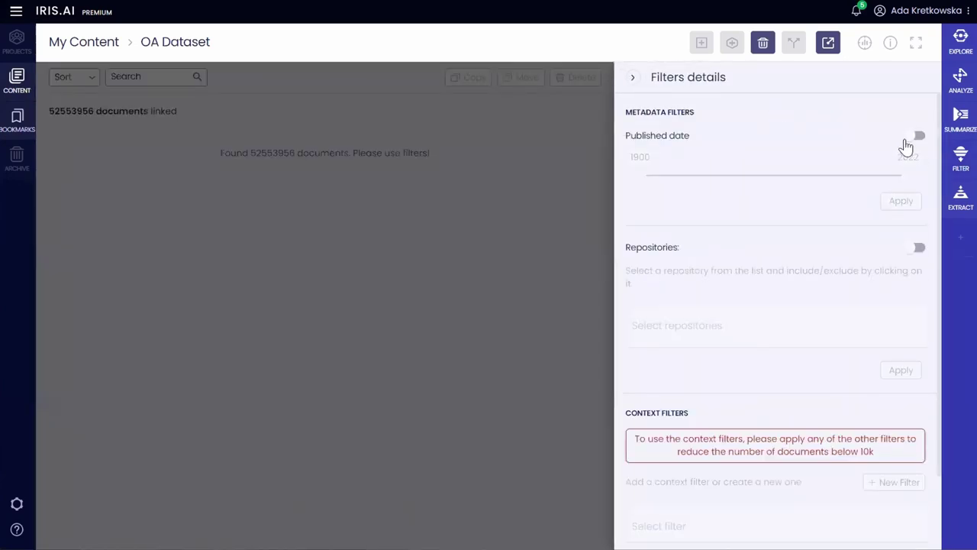
left_click(915, 136)
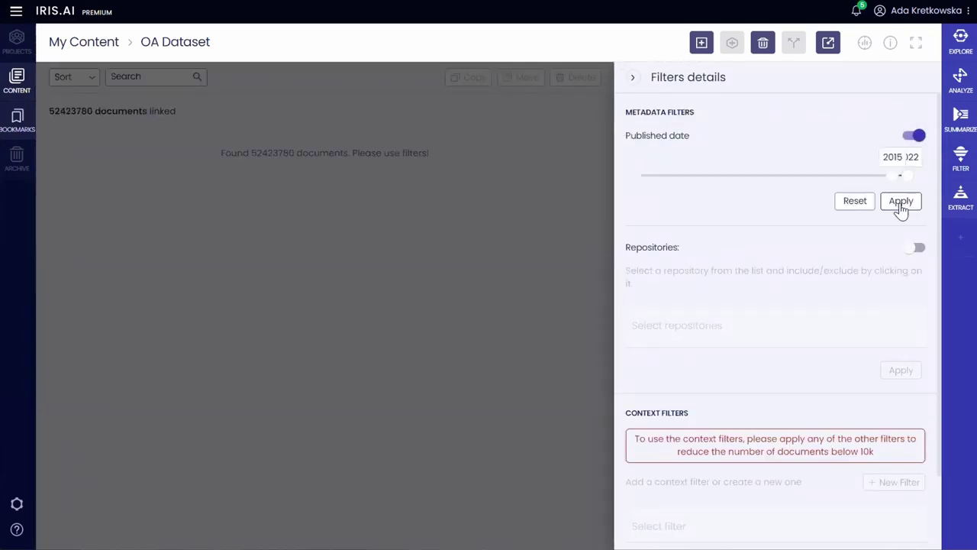
left_click(901, 202)
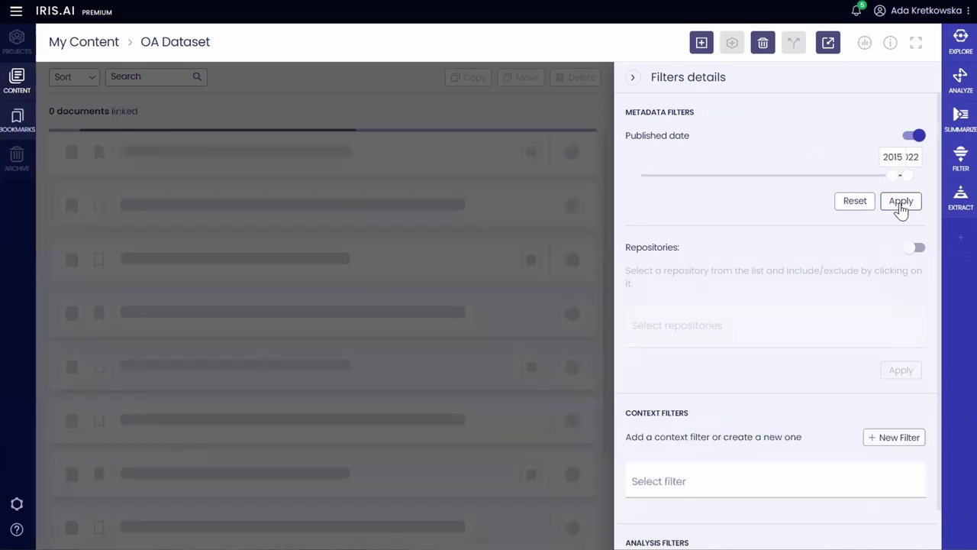
left_click(915, 249)
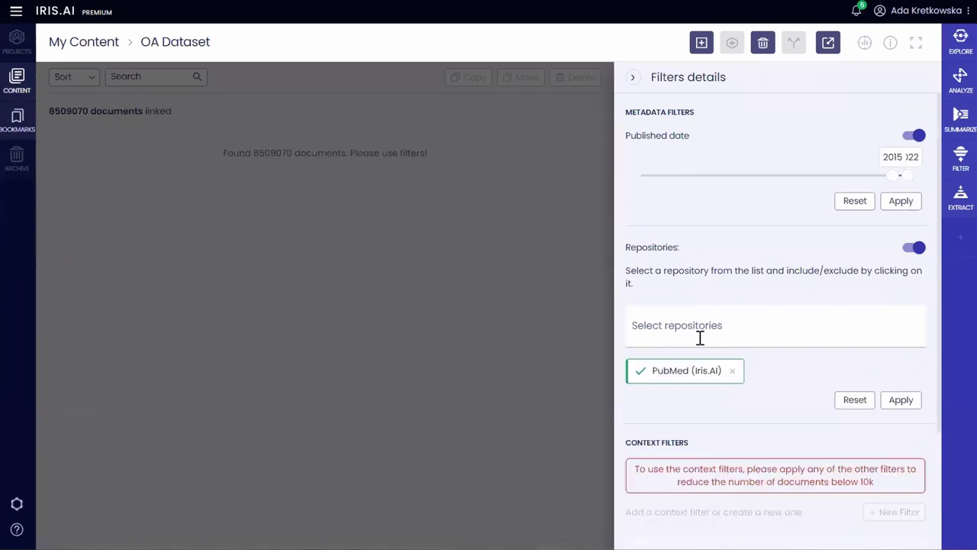
- Add a keyword filter with capsaicin-related words such as capsaicin, chili and trpv1
scroll(696, 336, "down", 2)
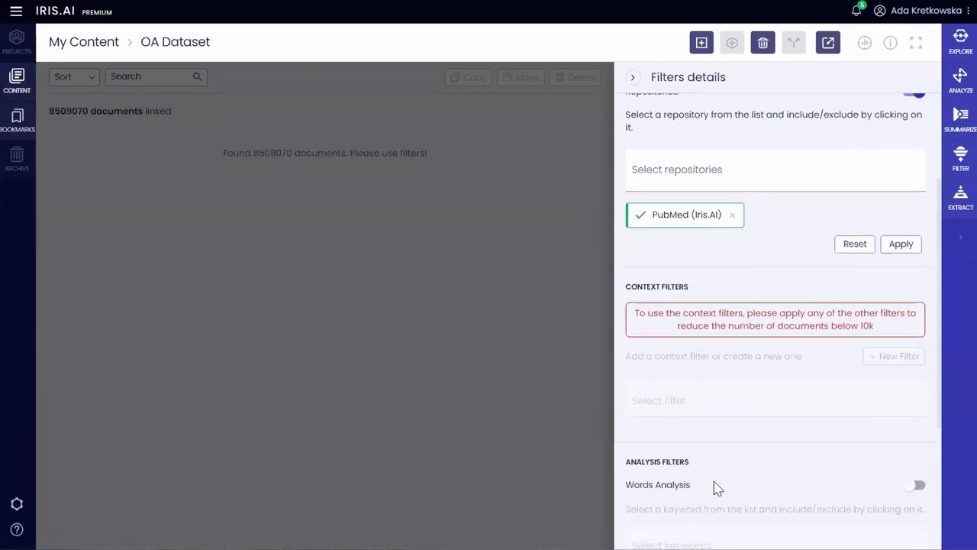
scroll(756, 458, "down", 2)
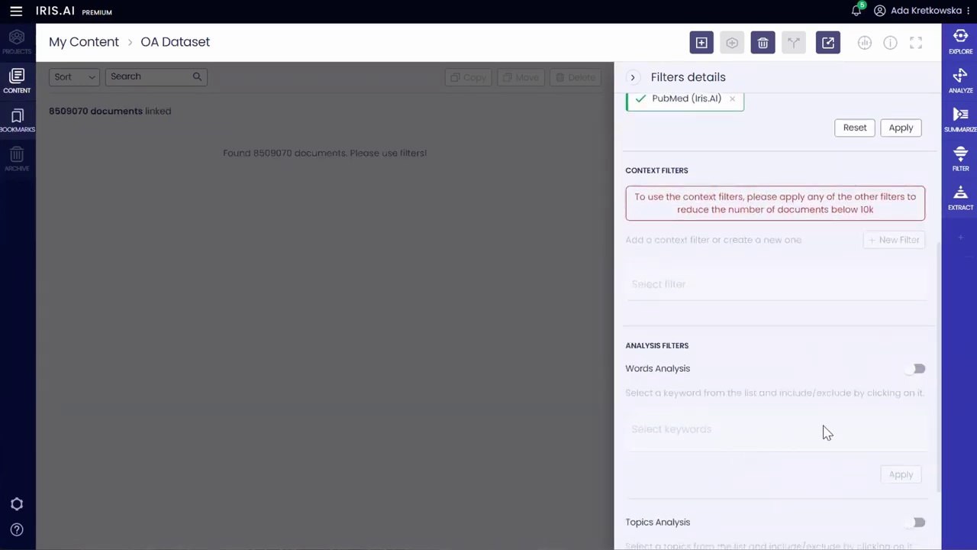
left_click(918, 369)
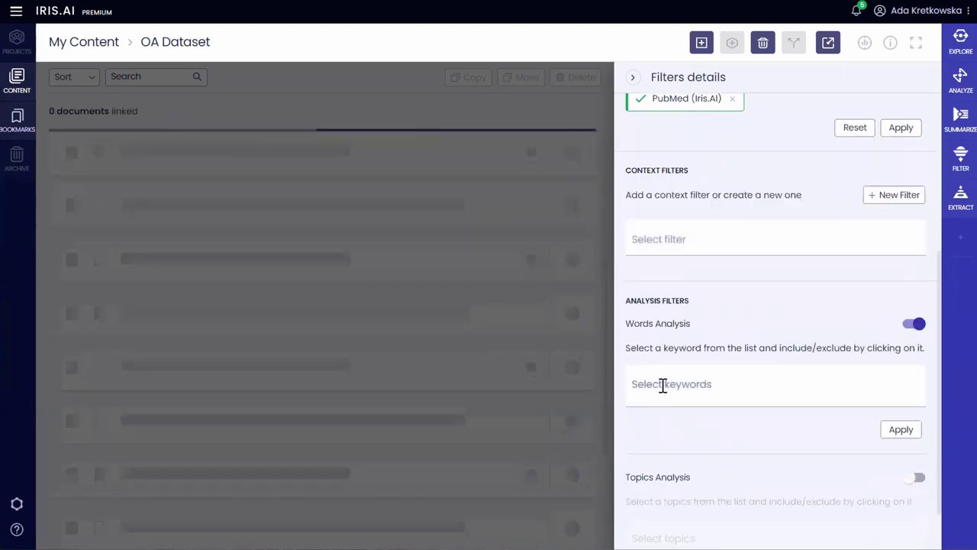
left_click(662, 385)
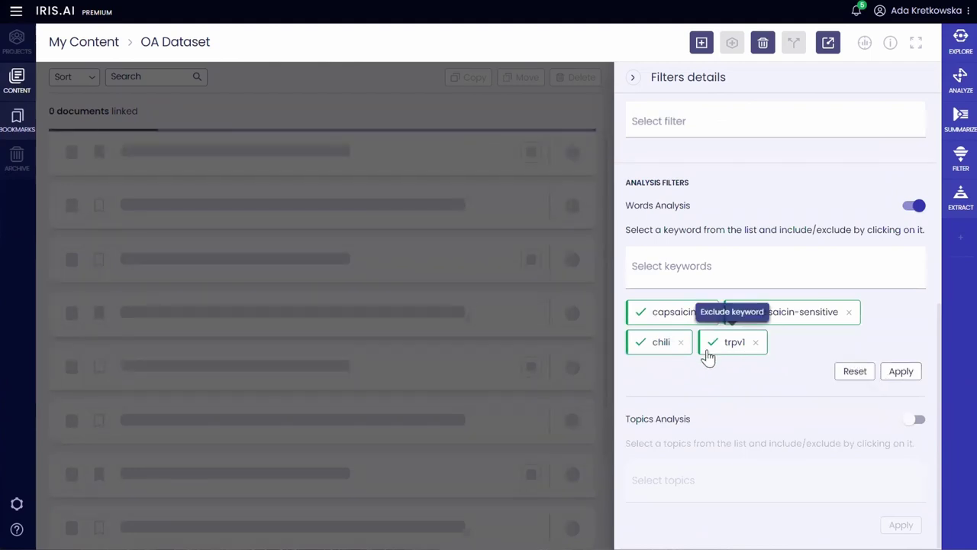
scroll(695, 309, "up", 3)
scroll(695, 309, "up", 3)
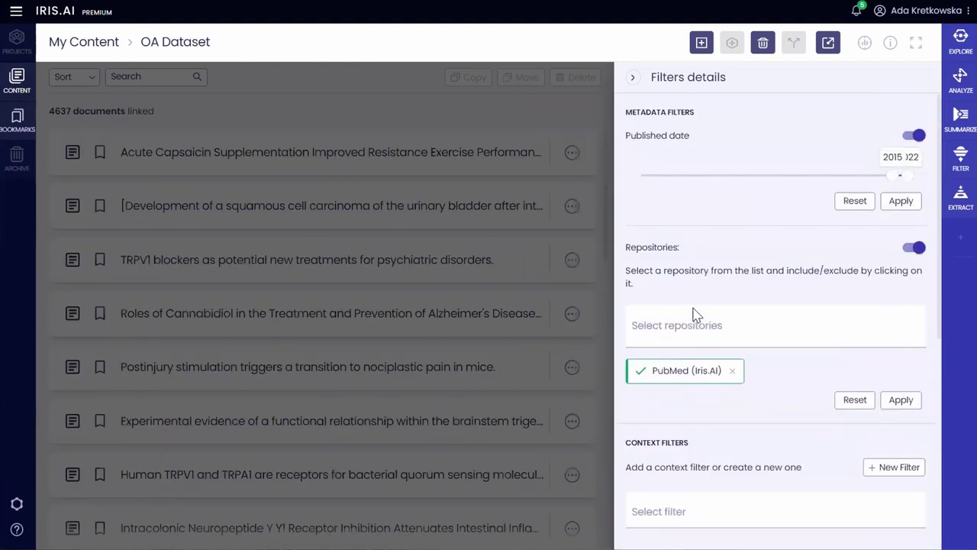
scroll(768, 451, "down", 2)
- Create a context filter titled 'Anticancer drug' with an antineoplastic-drug description
left_click(895, 351)
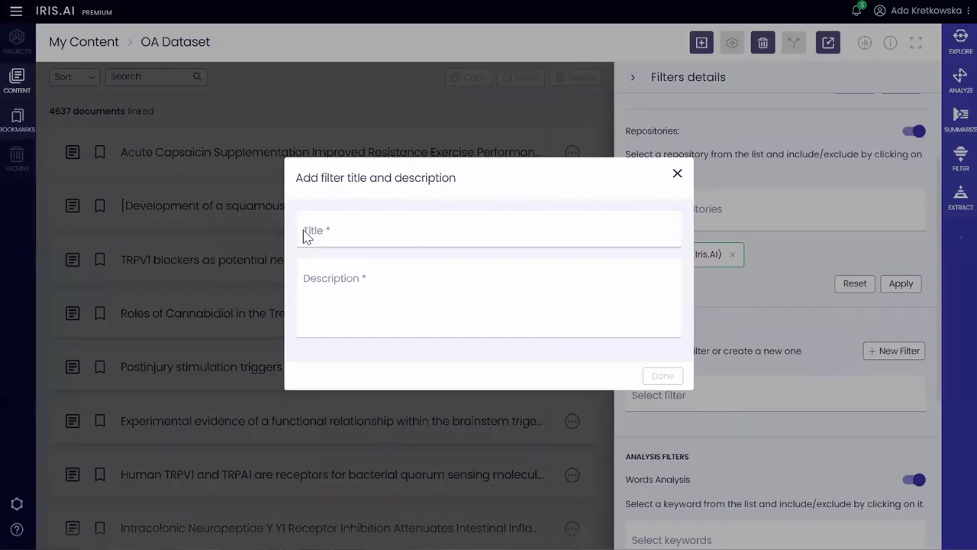
left_click(306, 235)
type("Anticancer drug")
key("Tab")
type("Anticancer drug, also called antineoplastic drug, any drug that is effective in the treatment of malignant, or cancerous, disease. There are several major classes of anticancer drugs; these include alkylating agents, antimetabolites, natural products, and hormones.")
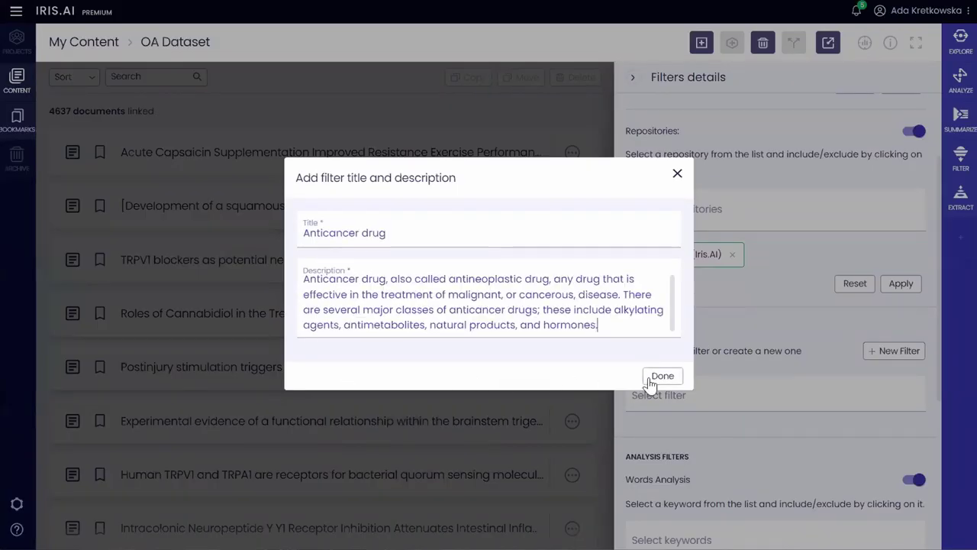
left_click(651, 382)
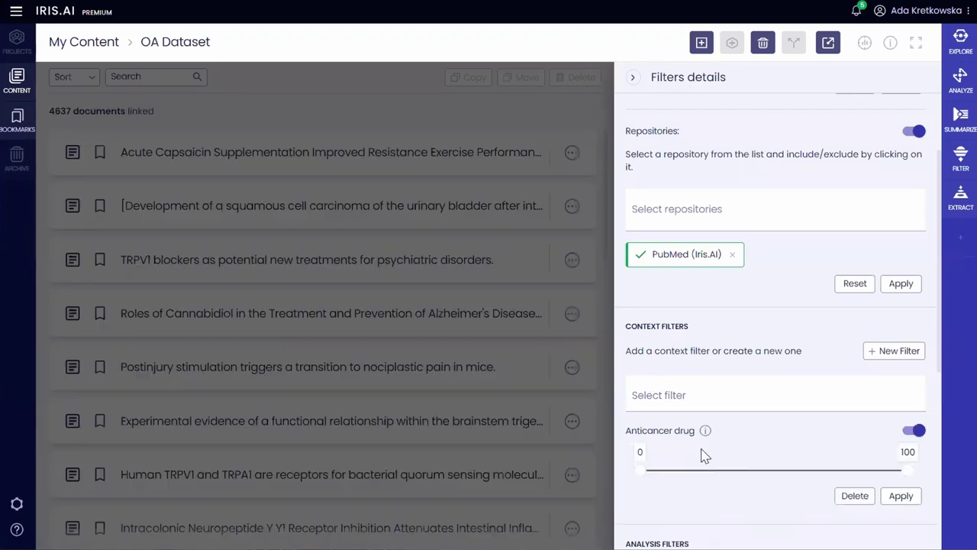
- Apply the Anticancer drug filter at 60–100 relevance and add it as a sort criterion
left_click_drag(641, 471, 799, 470)
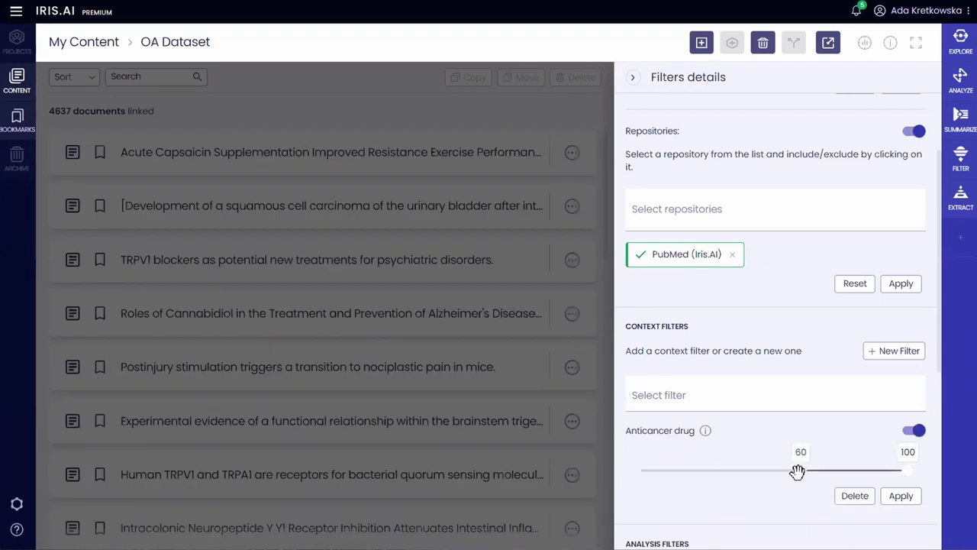
left_click(898, 496)
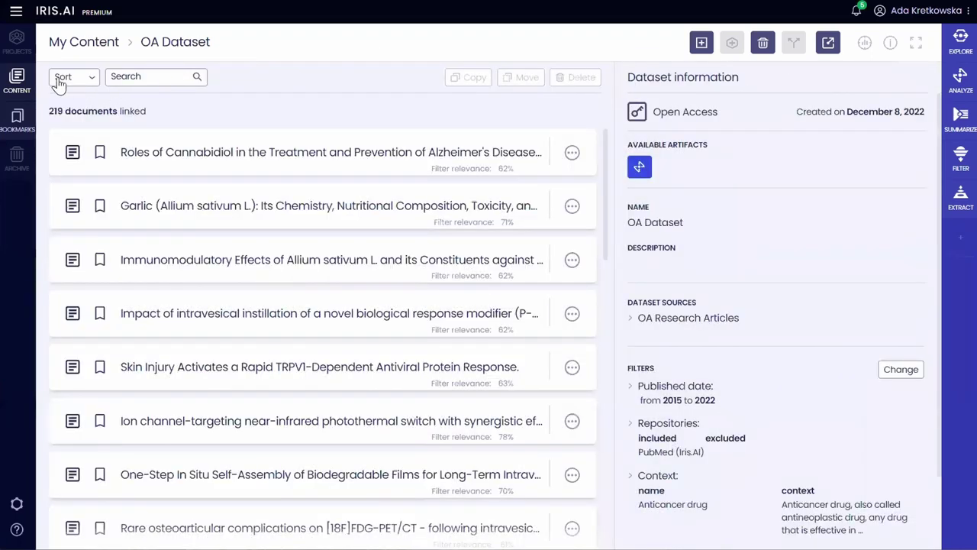
left_click(61, 79)
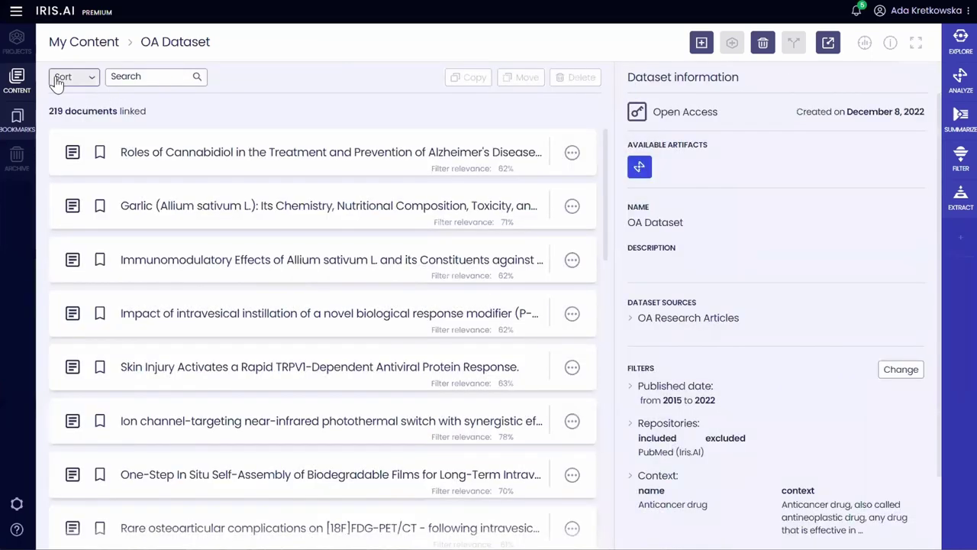
left_click(282, 114)
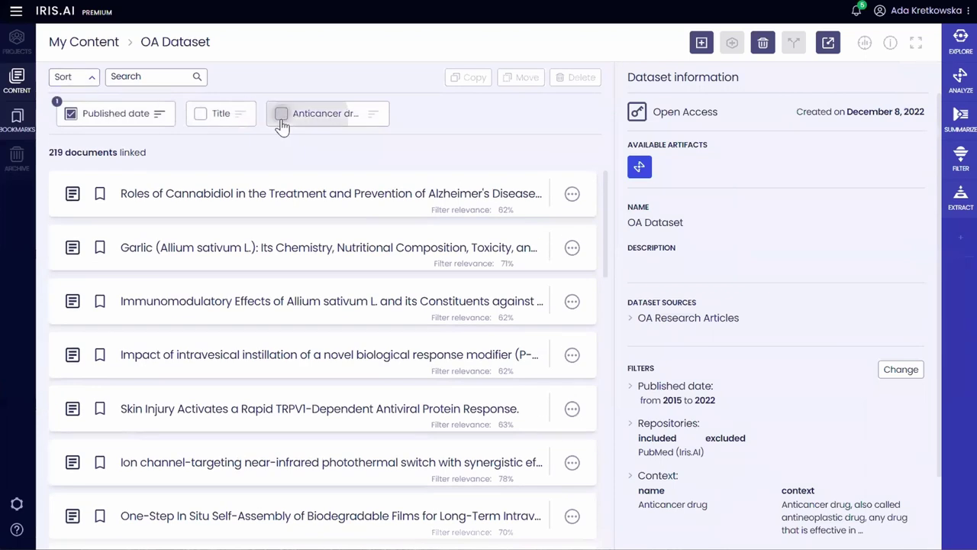
- Sort only by Anticancer drug relevance and export the dataset as an EndNote XML file
left_click(71, 115)
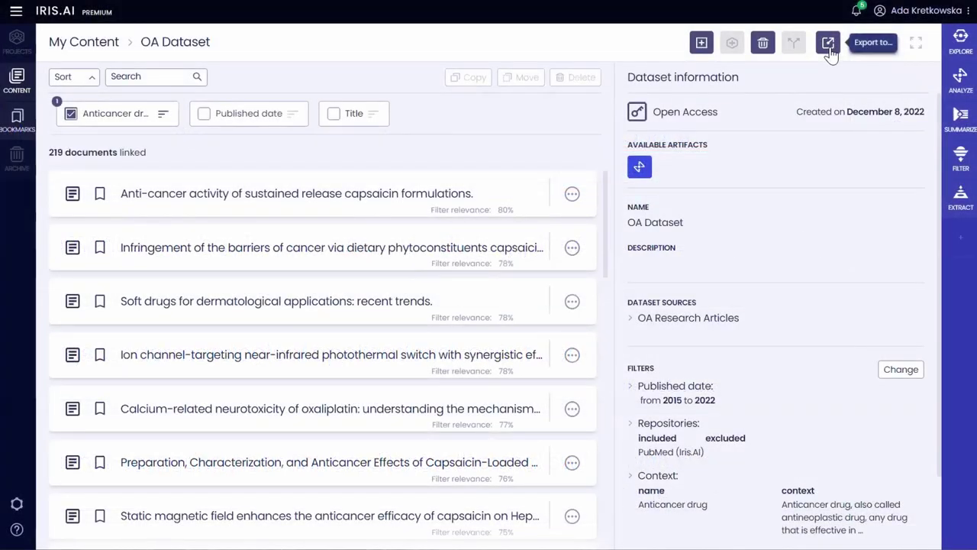
left_click(828, 45)
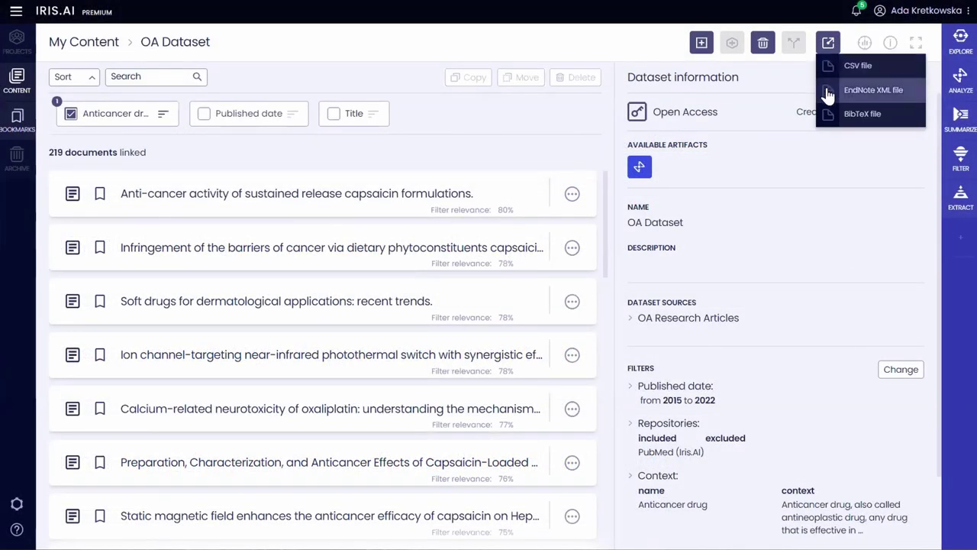
left_click(823, 151)
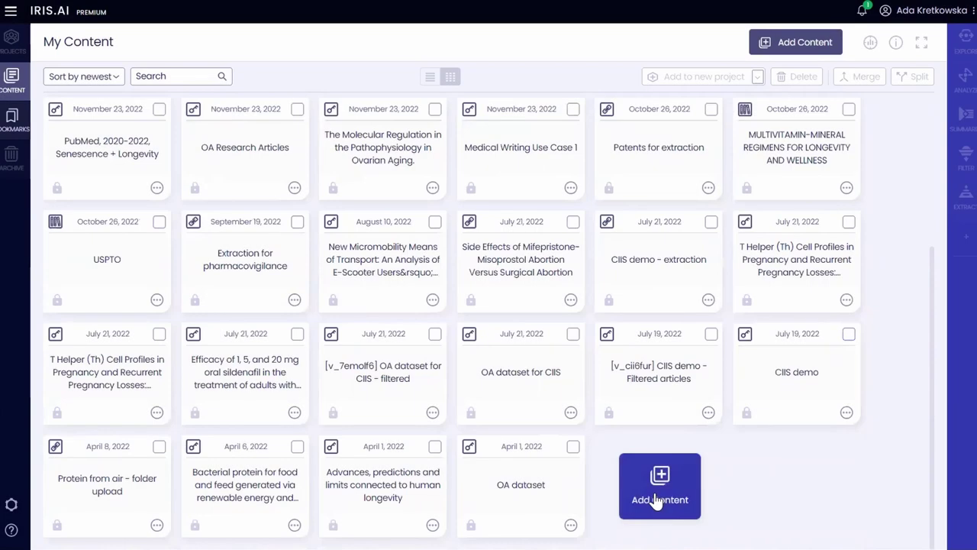
- Import the ScienceDirect .bib citations file as a new dataset named 'Capsaicin and cancer'
left_click(656, 493)
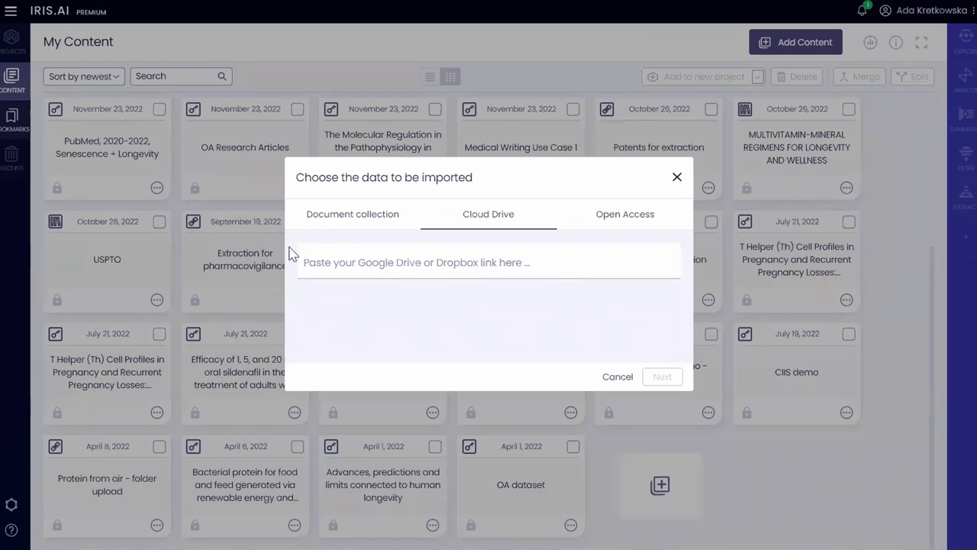
left_click(370, 221)
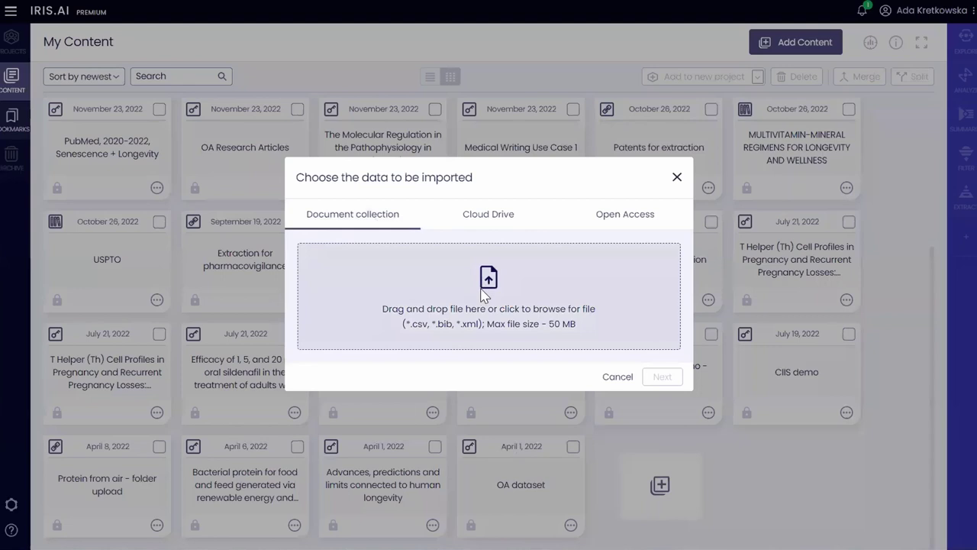
left_click(482, 295)
left_click(183, 52)
left_click(436, 252)
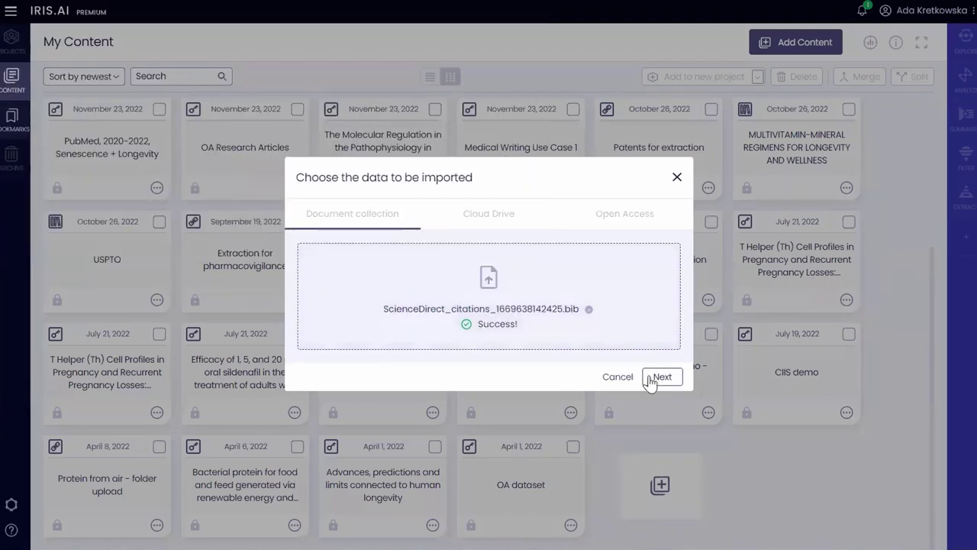
left_click(650, 380)
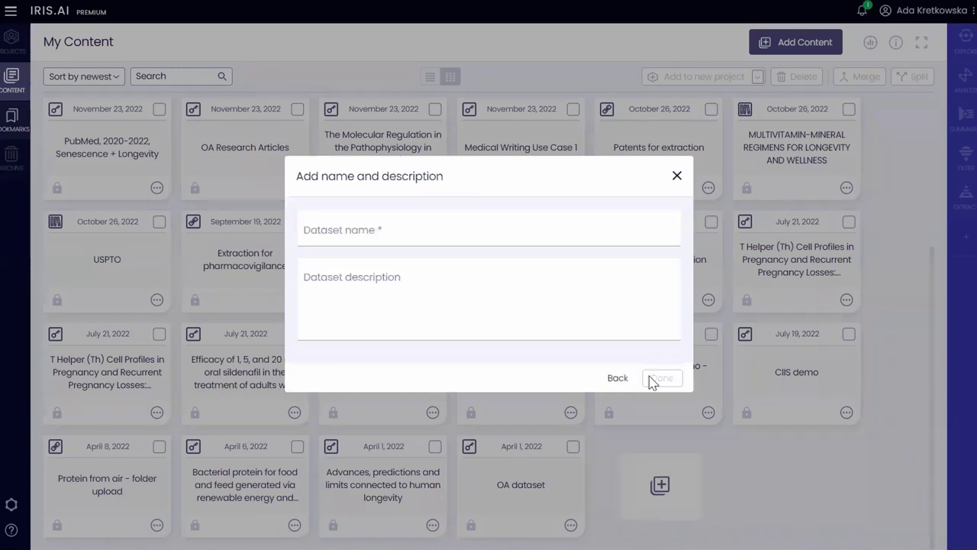
left_click(343, 224)
type("Capsaicin and cancer")
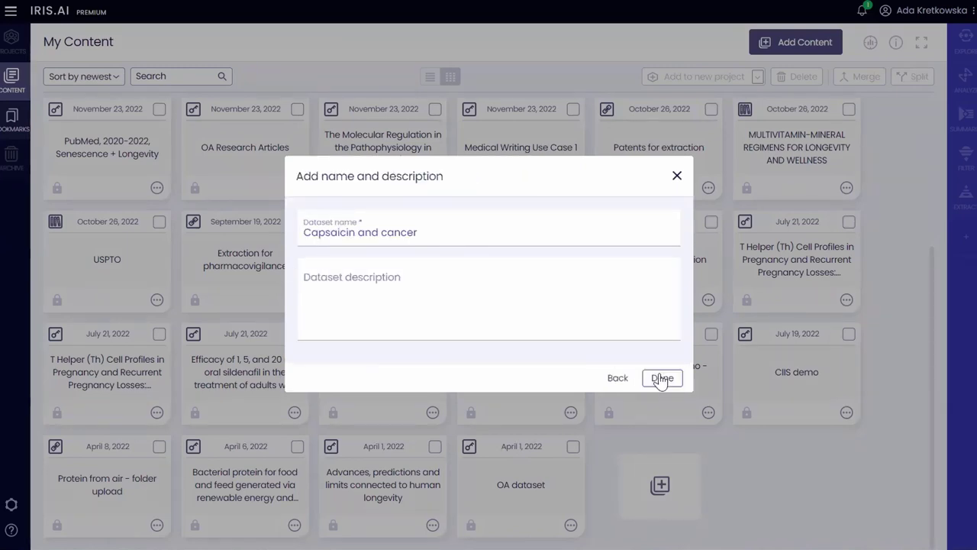
left_click(661, 379)
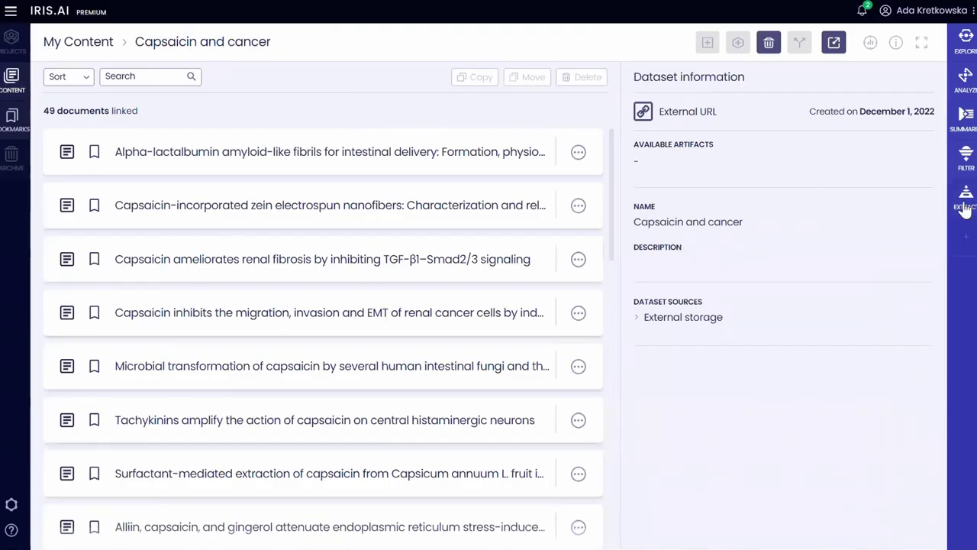
- Generate word and topic analysis filters for the 'Capsaicin and cancer' dataset
left_click(966, 84)
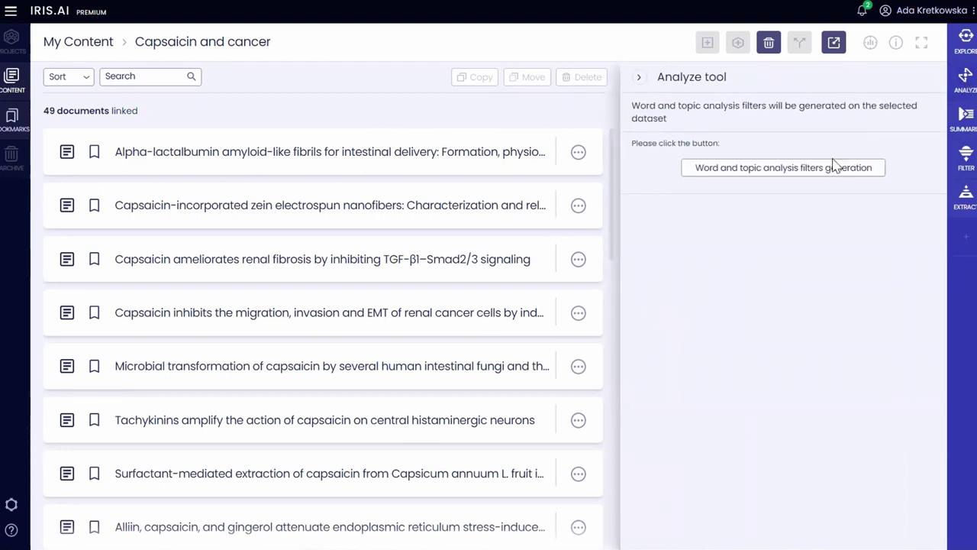
left_click(826, 177)
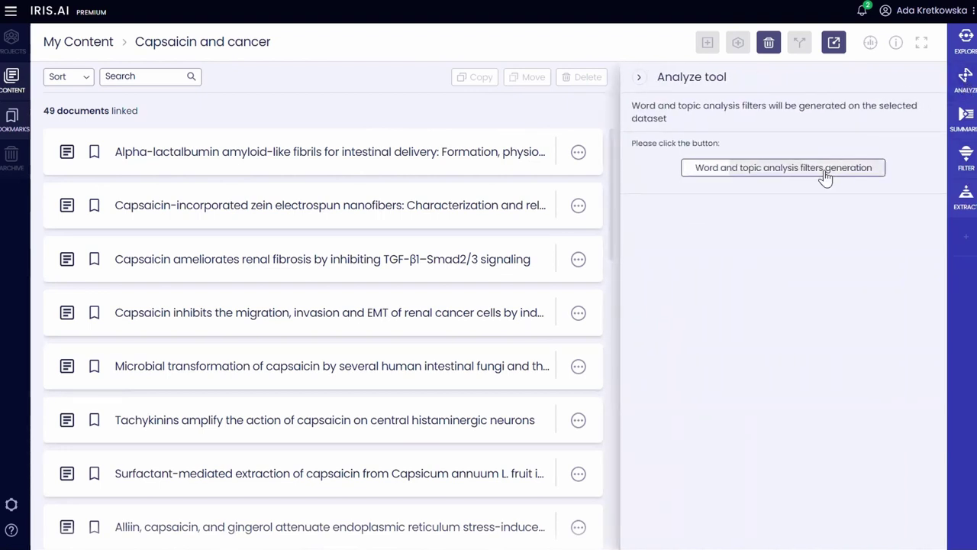
left_click(638, 80)
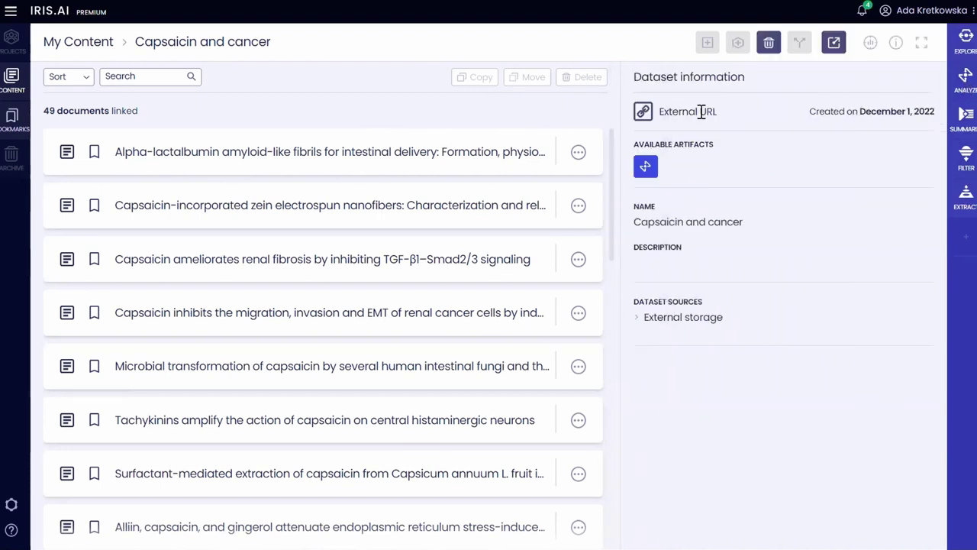
- Filter to the keyword 'cancer' (16 documents) and select the two capsaicin anticancer formulation papers
left_click(964, 169)
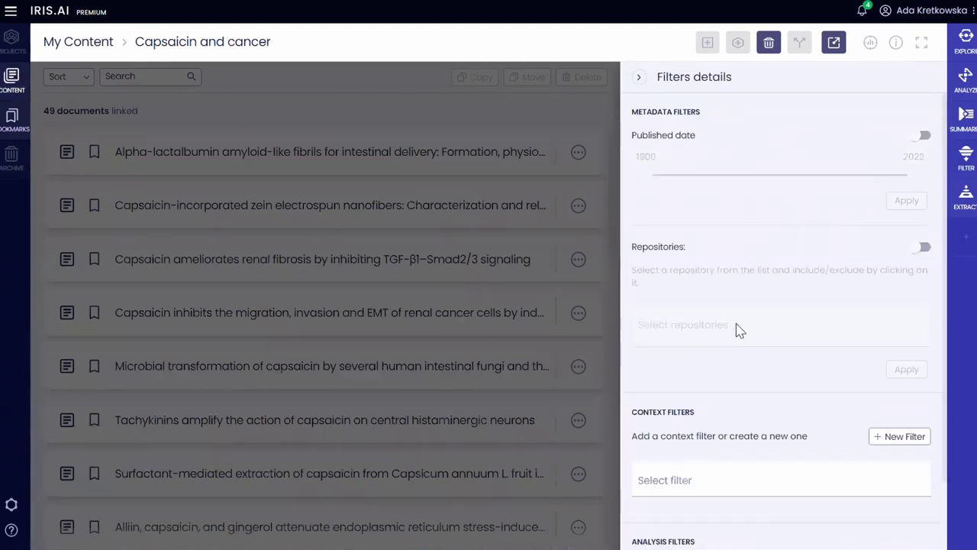
scroll(739, 333, "down", 5)
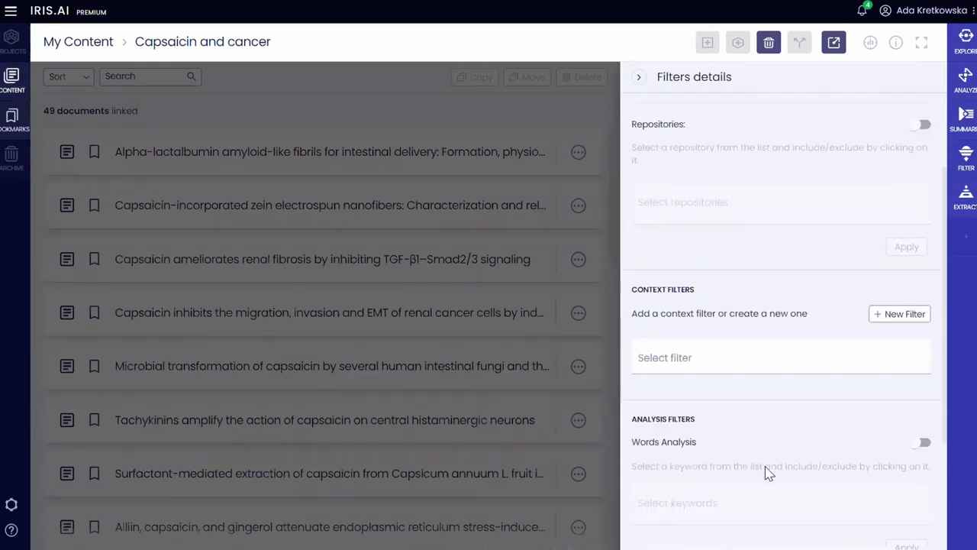
left_click(923, 267)
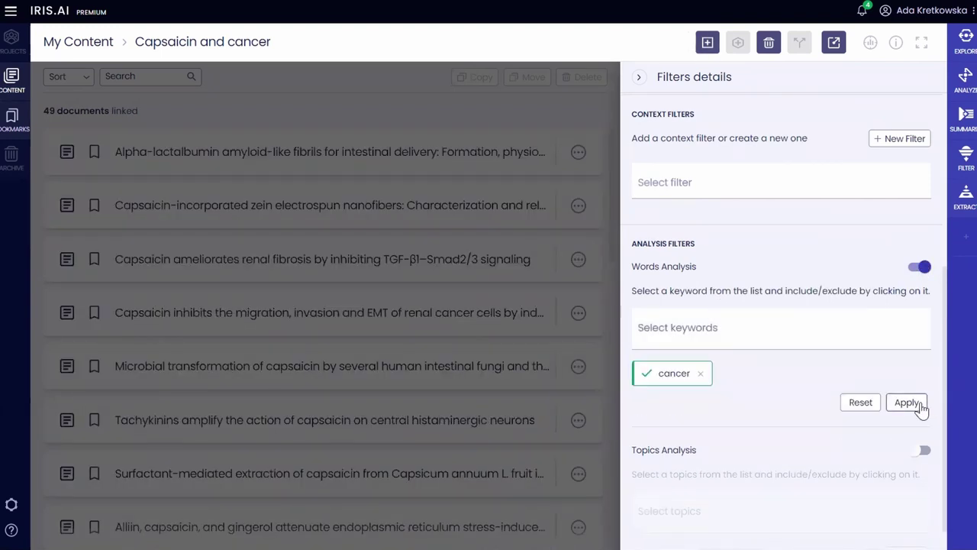
left_click(907, 403)
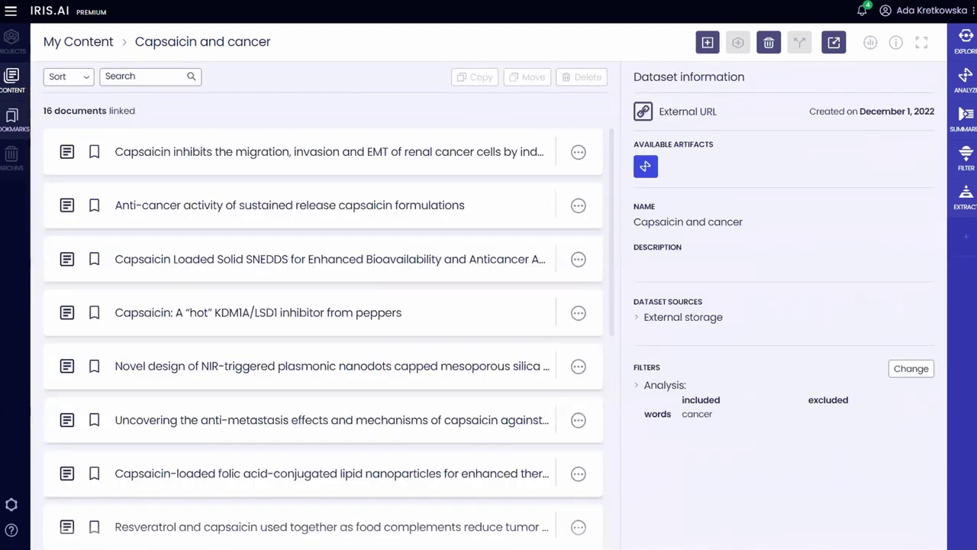
left_click(66, 205)
left_click(66, 259)
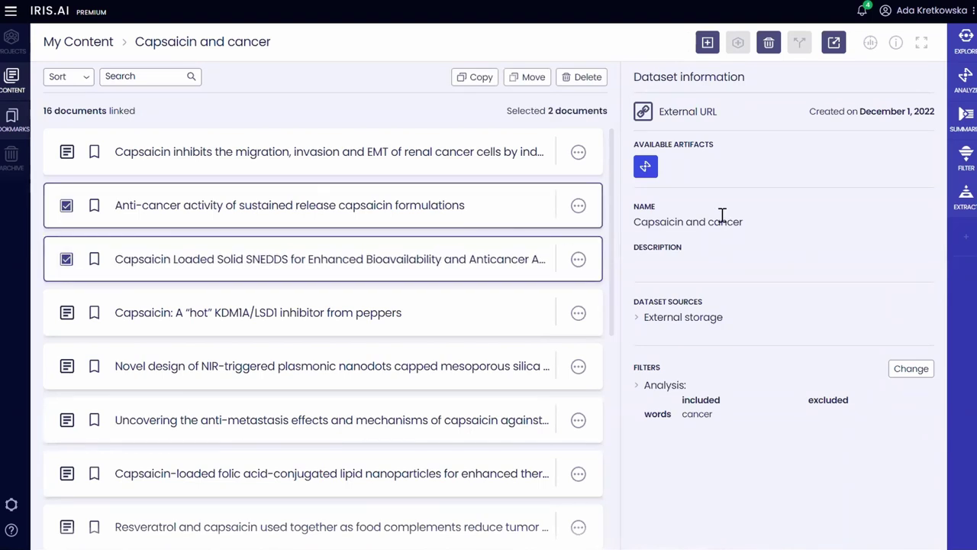